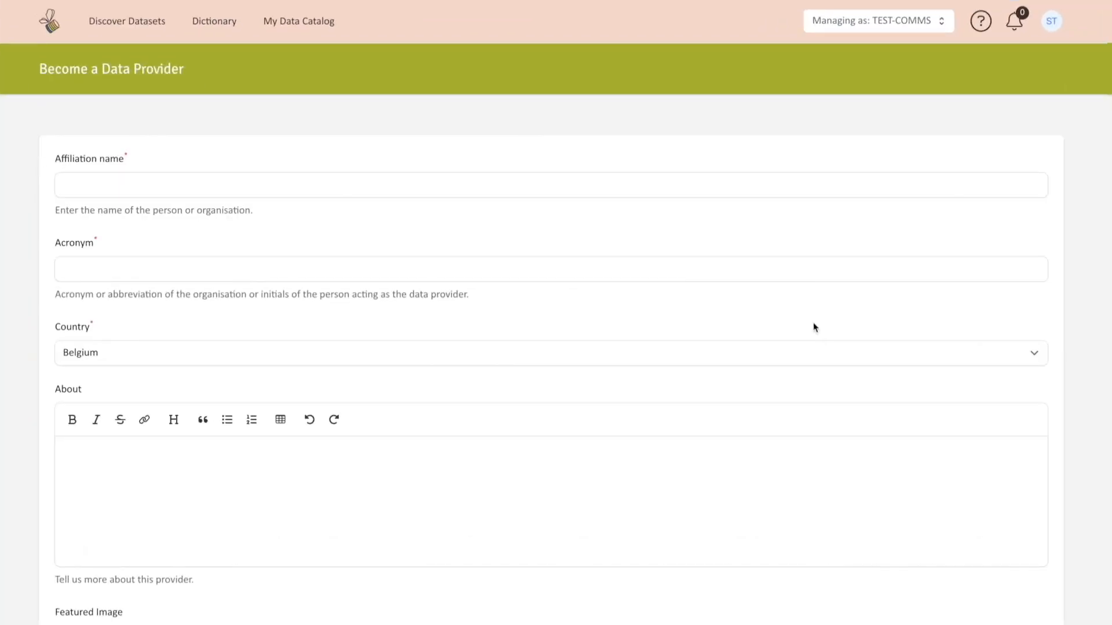
# Step: Enter test 1 as the data provider's affiliation name and TS as its acronym
pyautogui.click(717, 189)
pyautogui.write('test 1')
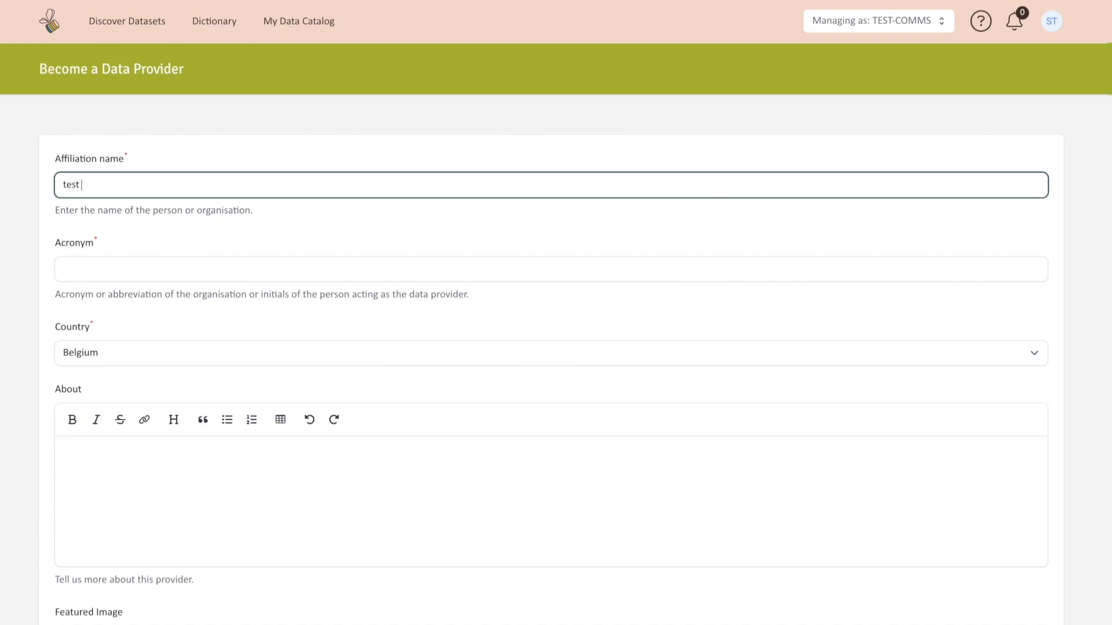
pyautogui.click(640, 269)
pyautogui.write('TS')
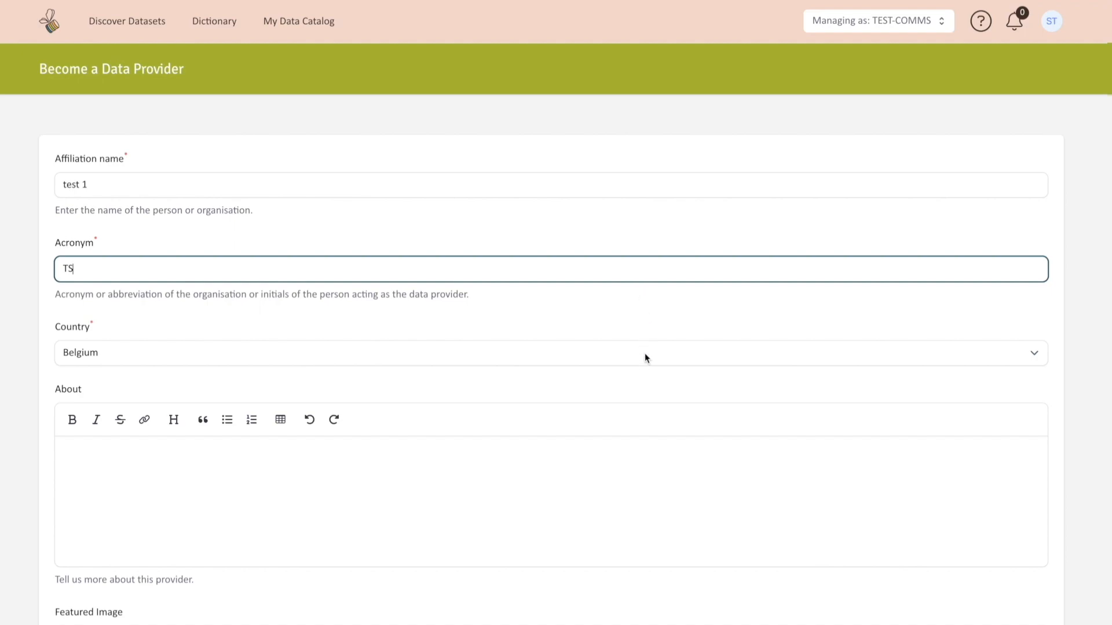
# Step: Agree to the public display of the provided information and accept the Data Provider Terms and Conditions
pyautogui.scroll(-6, 645, 355)
pyautogui.scroll(-4, 644, 359)
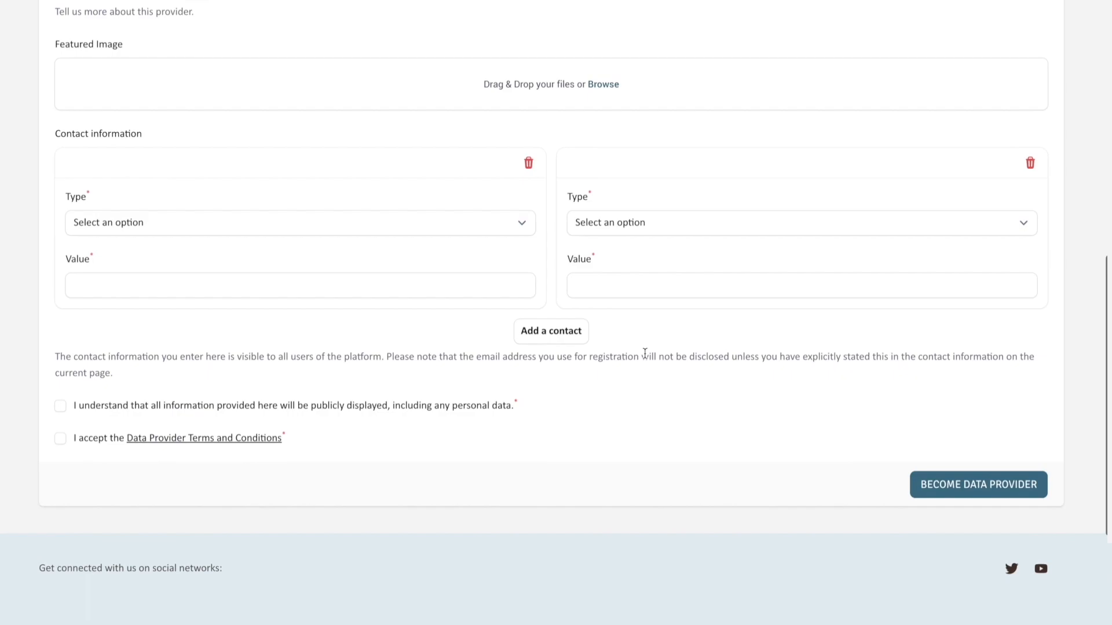
pyautogui.click(60, 405)
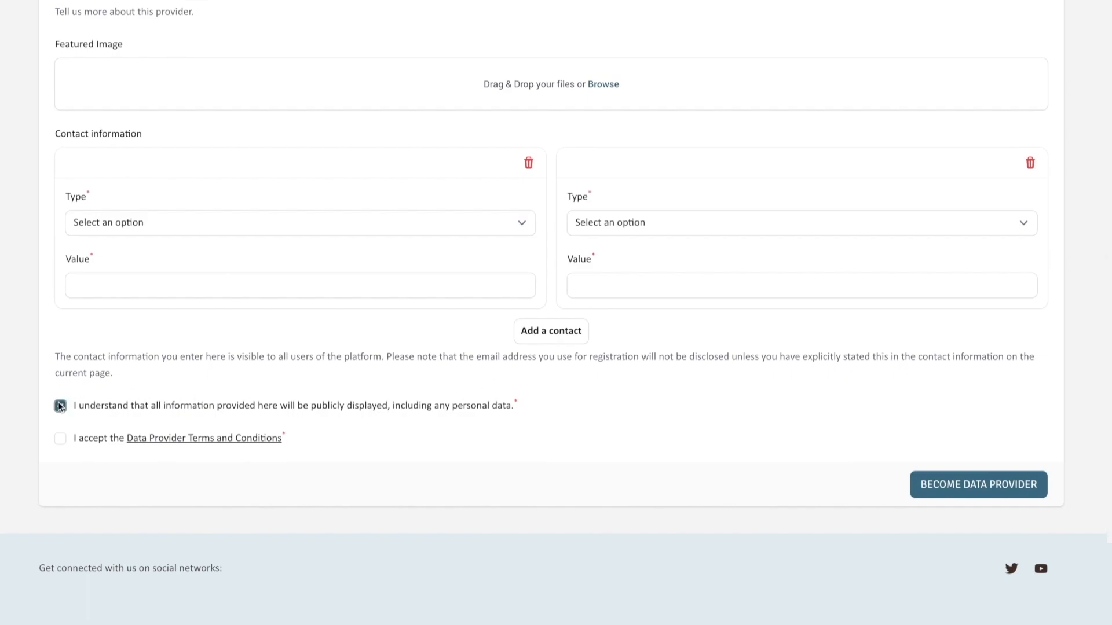
pyautogui.click(60, 438)
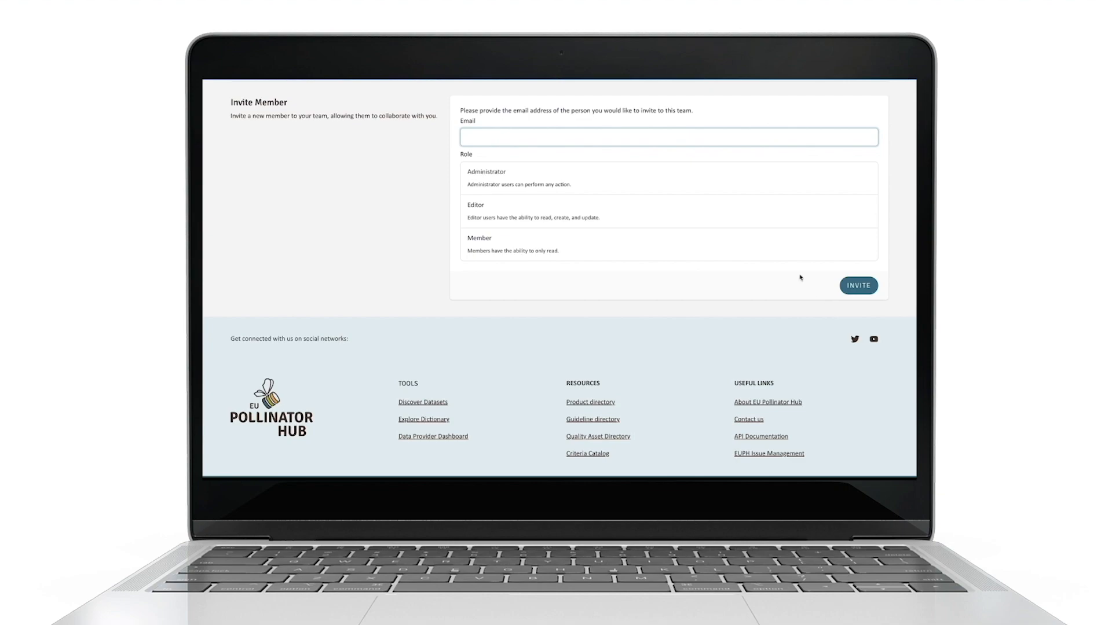
# Step: Fill in the invitee's email address in the team invitation and assign the Member role
pyautogui.click(575, 241)
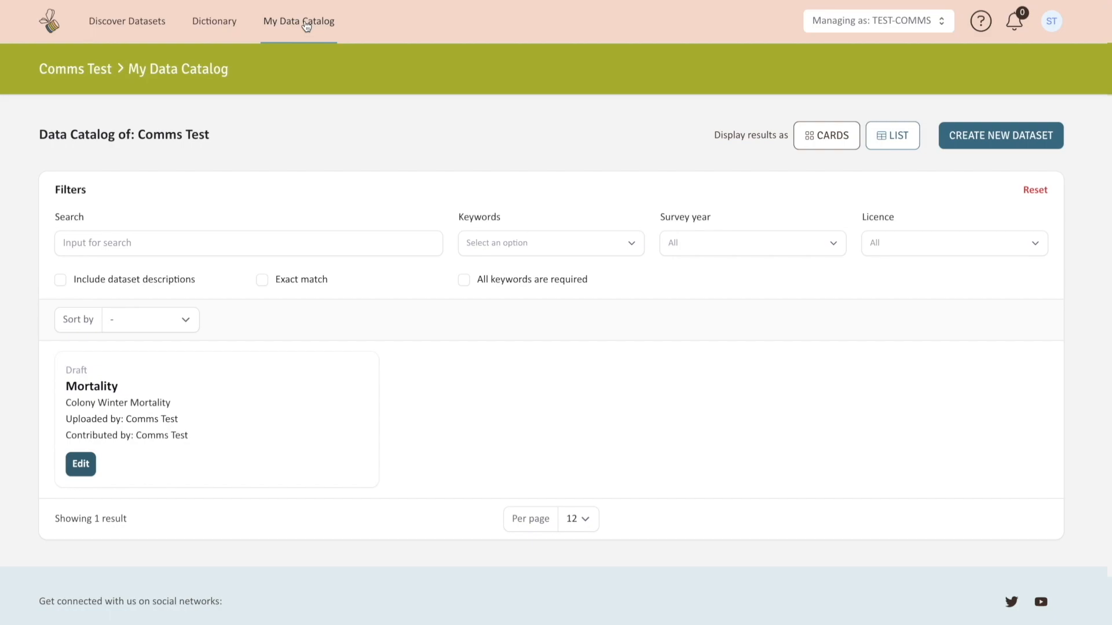
# Step: Start a new dataset and add "Your name or name of organisation" as a second data provider
pyautogui.click(992, 142)
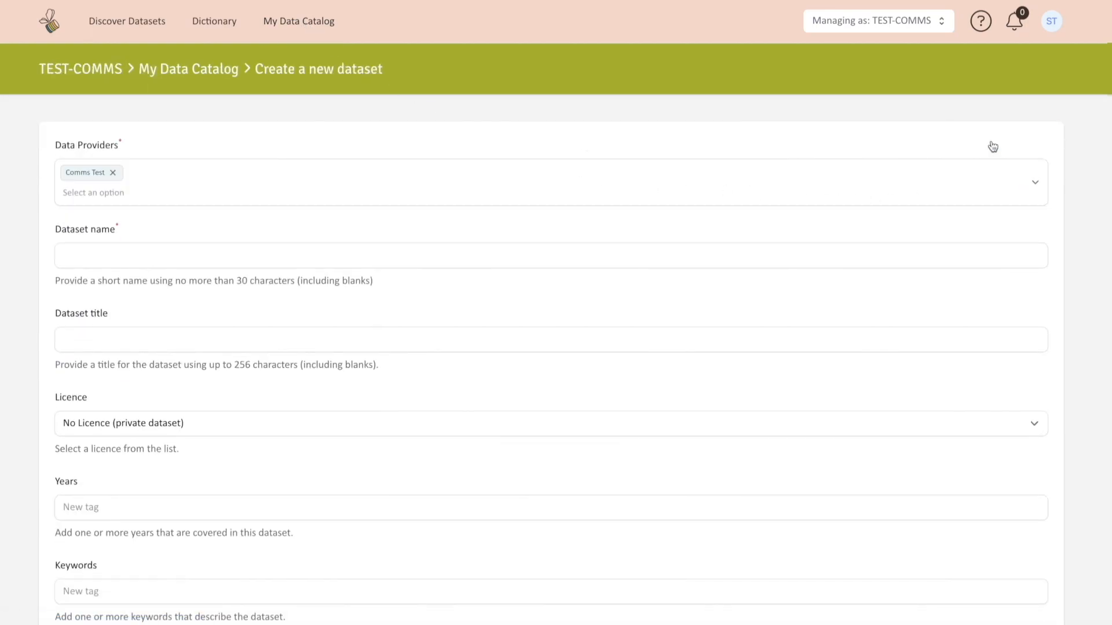
pyautogui.scroll(-1, 993, 147)
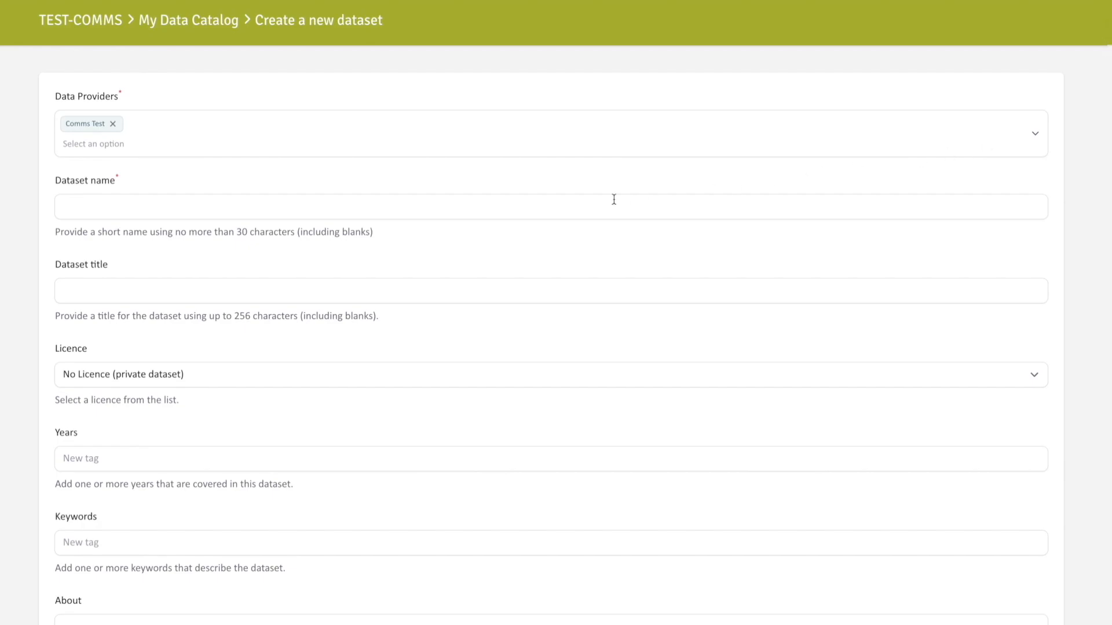
pyautogui.click(81, 150)
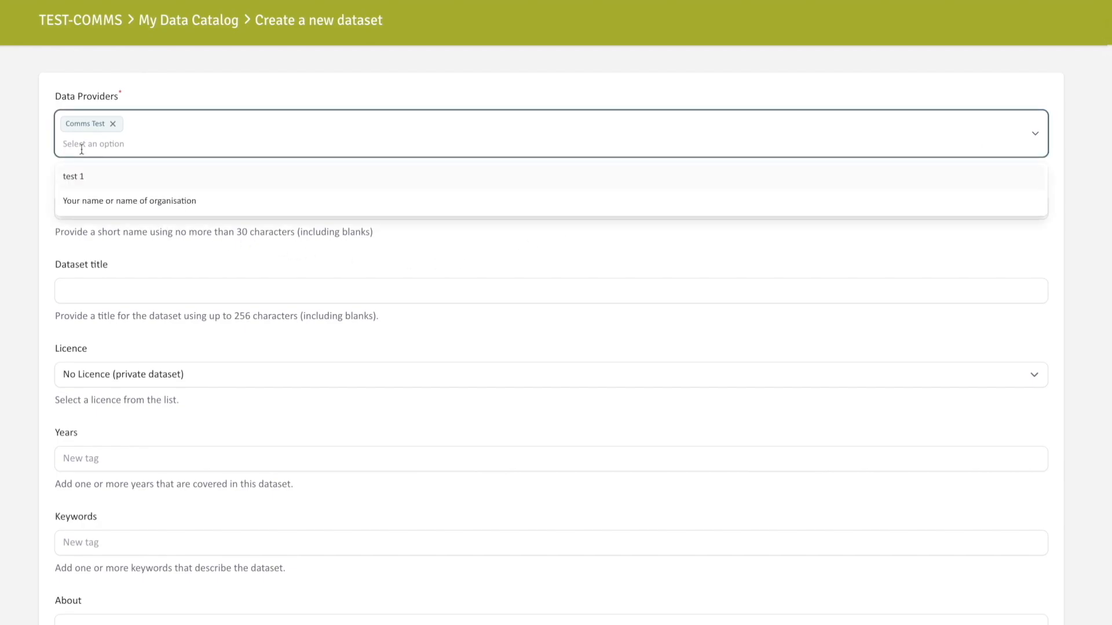
pyautogui.click(83, 203)
pyautogui.click(34, 189)
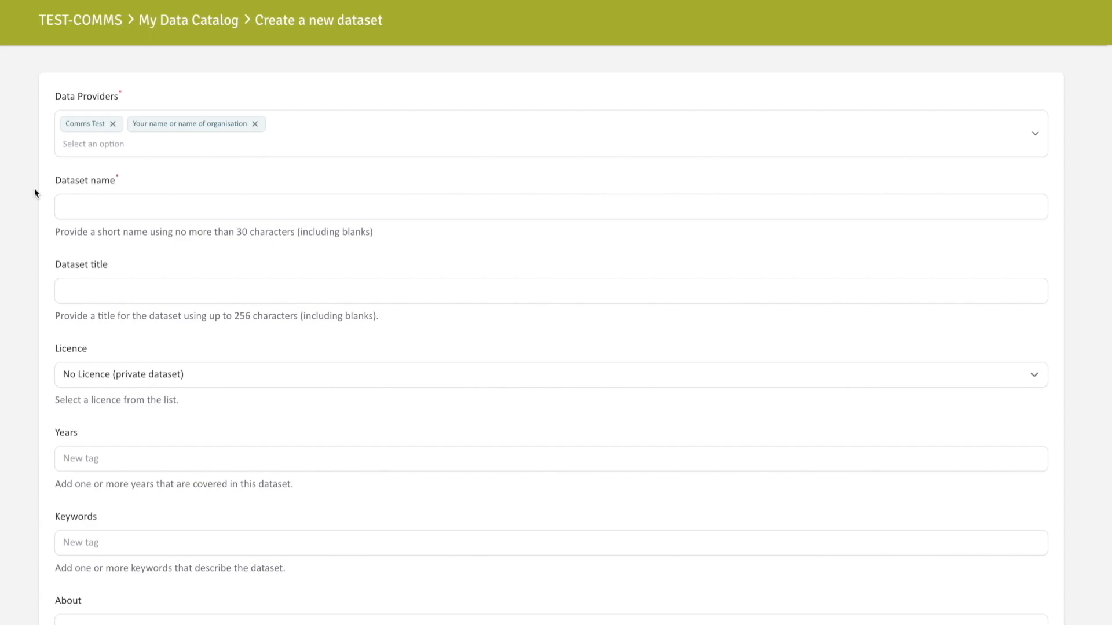
# Step: Enter Mortality as the short name of the new dataset
pyautogui.click(67, 199)
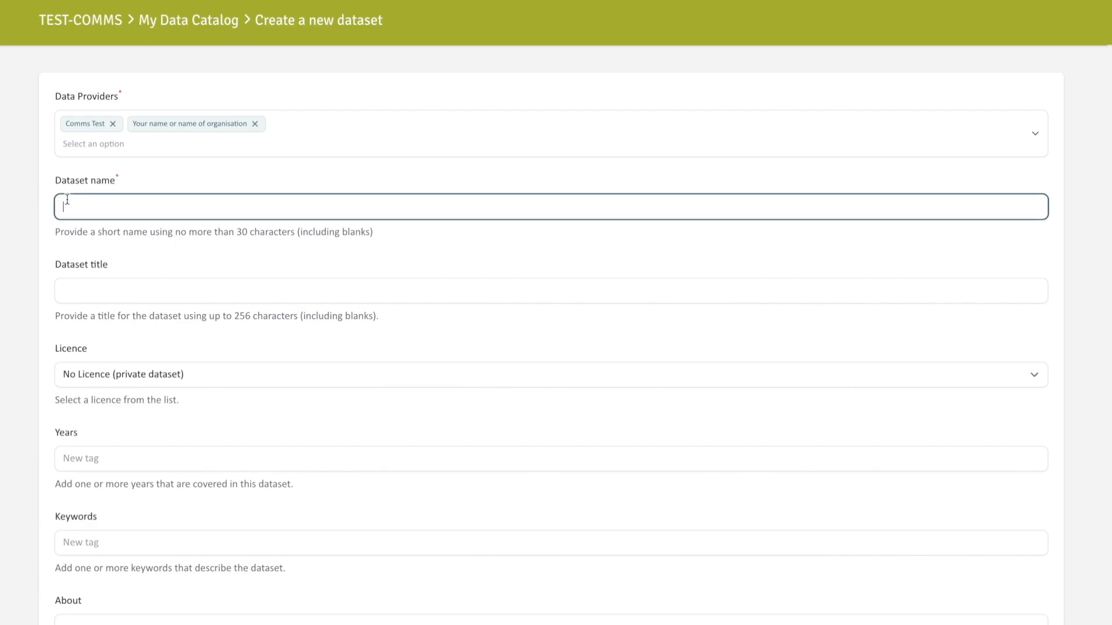
pyautogui.write('Mortality')
# Step: Enter Colony Winter Mortality as the dataset title and set the licence to CC BY 4.0
pyautogui.click(97, 284)
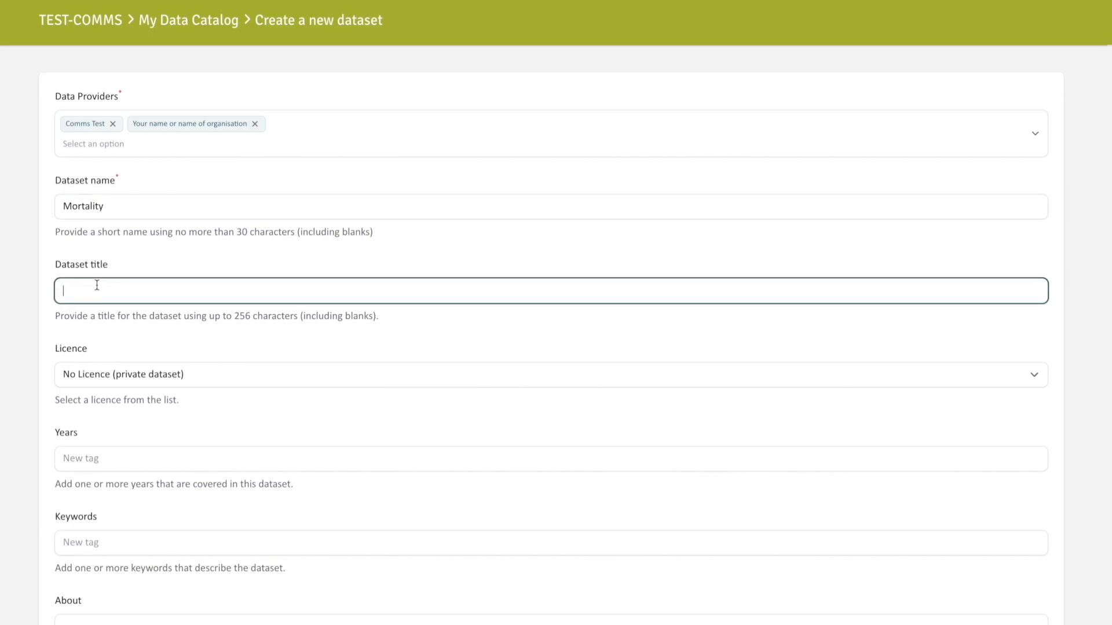
pyautogui.write('Colony Winter Mortality')
pyautogui.click(178, 373)
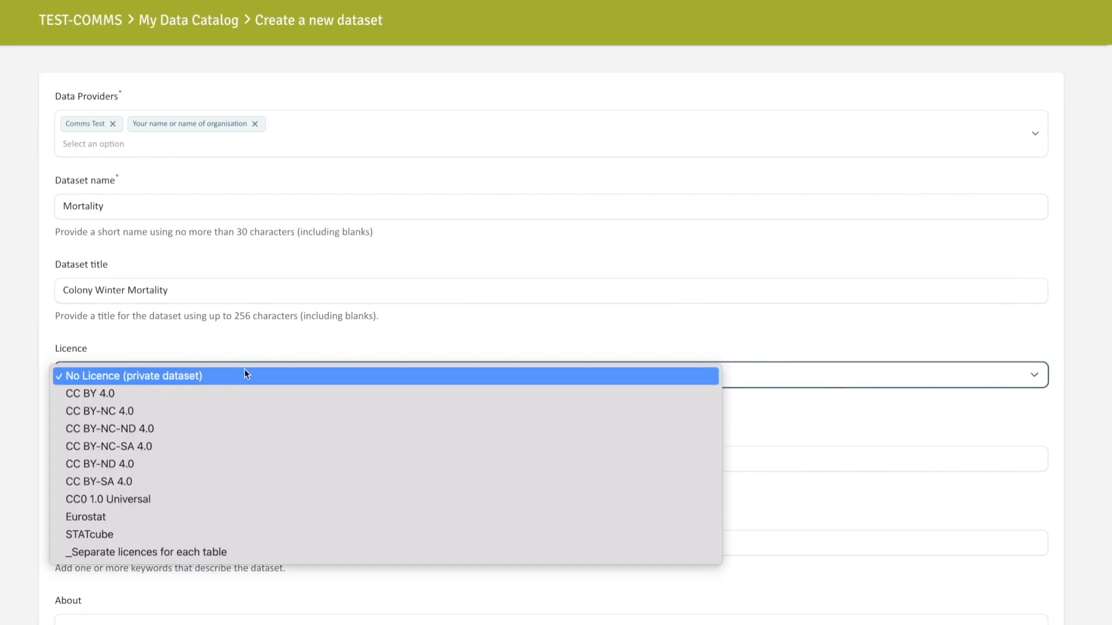
pyautogui.click(286, 393)
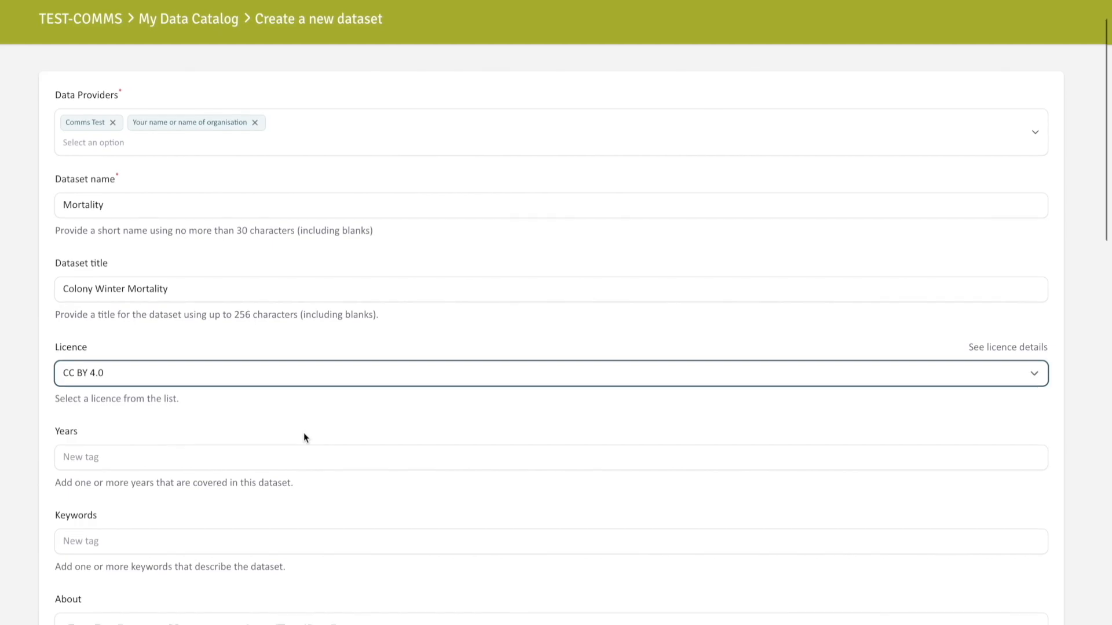
# Step: Add a contributor entry with the Artist role and an empty reference entry to the dataset
pyautogui.scroll(-1, 303, 433)
pyautogui.scroll(-2, 304, 433)
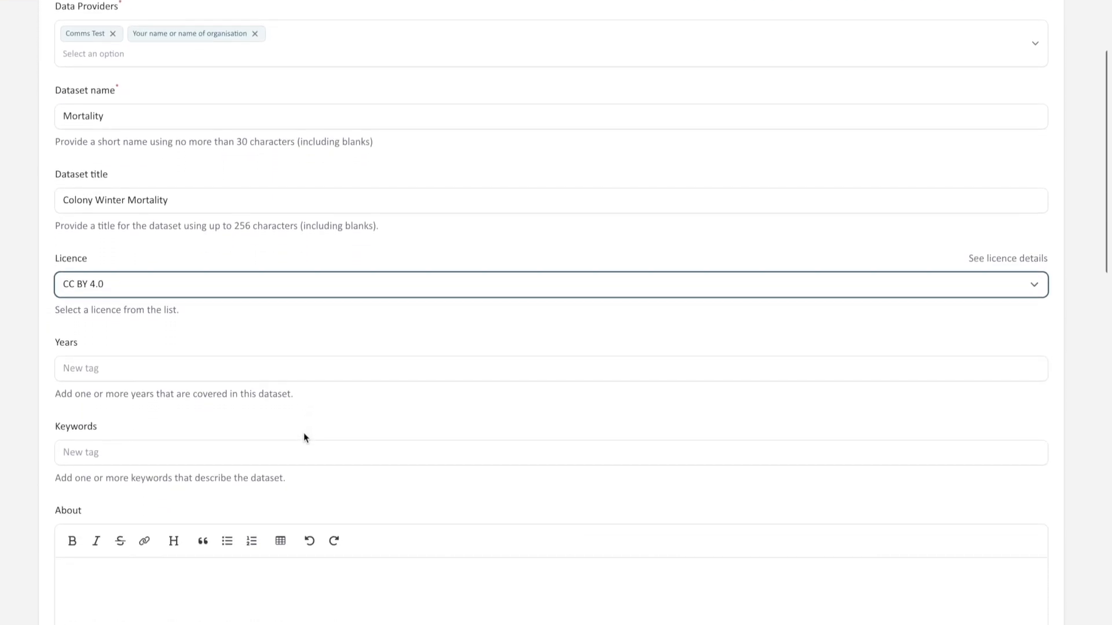
pyautogui.scroll(-4, 303, 432)
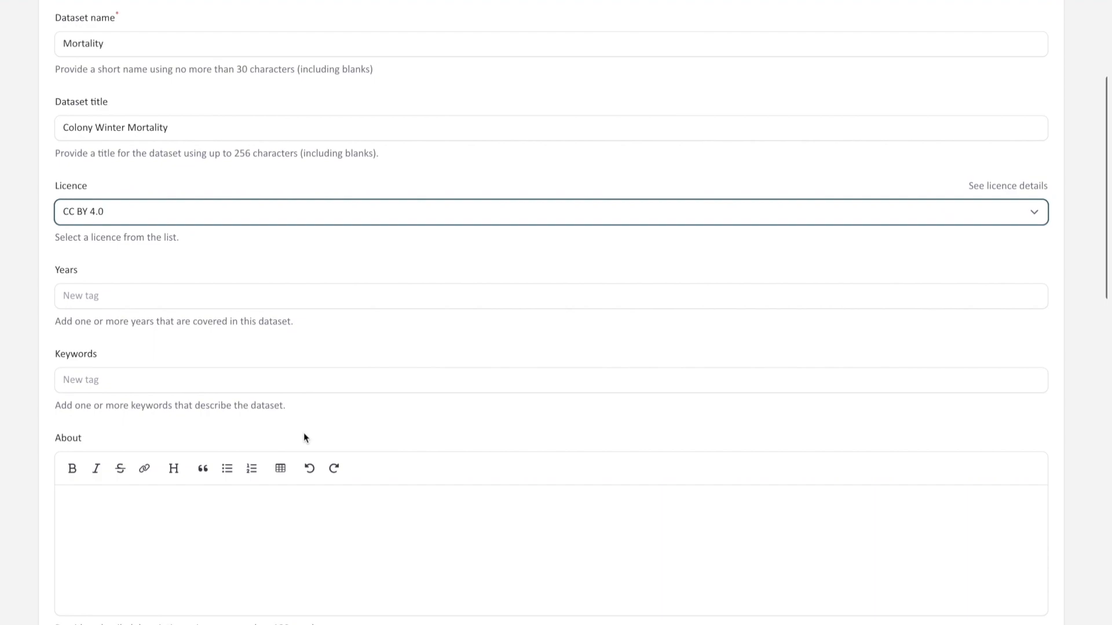
pyautogui.scroll(-6, 303, 433)
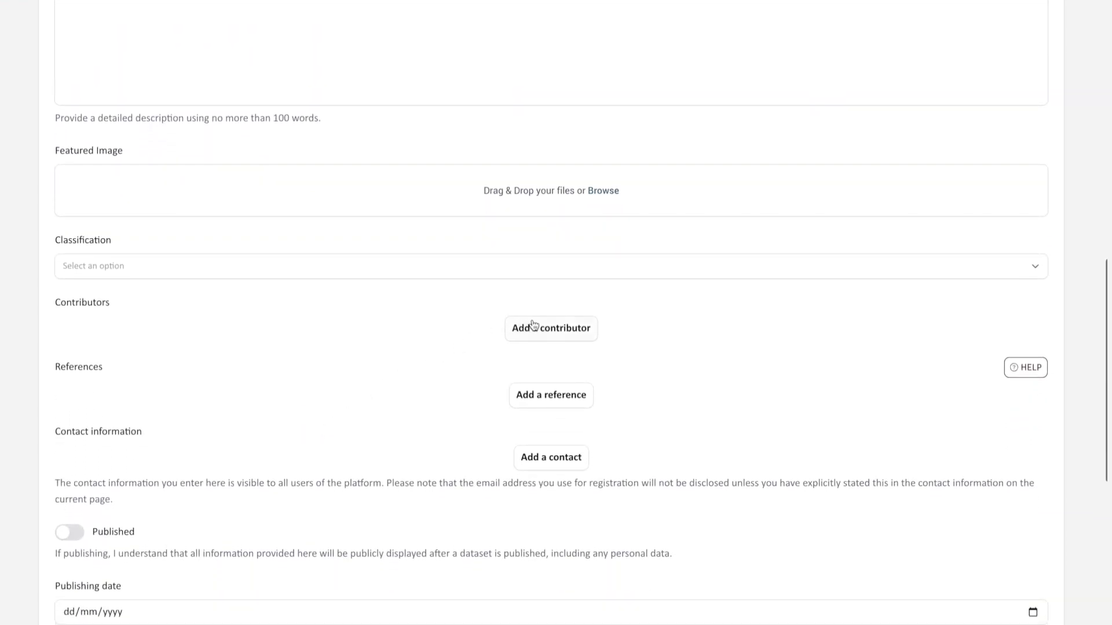
pyautogui.click(532, 324)
pyautogui.scroll(-3, 532, 323)
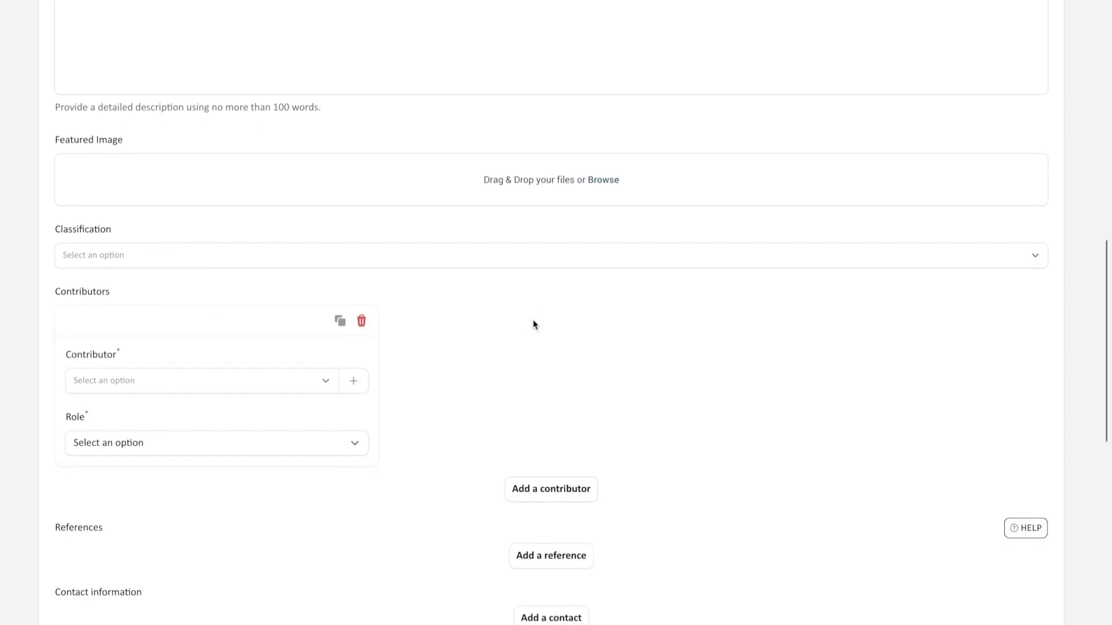
pyautogui.click(355, 330)
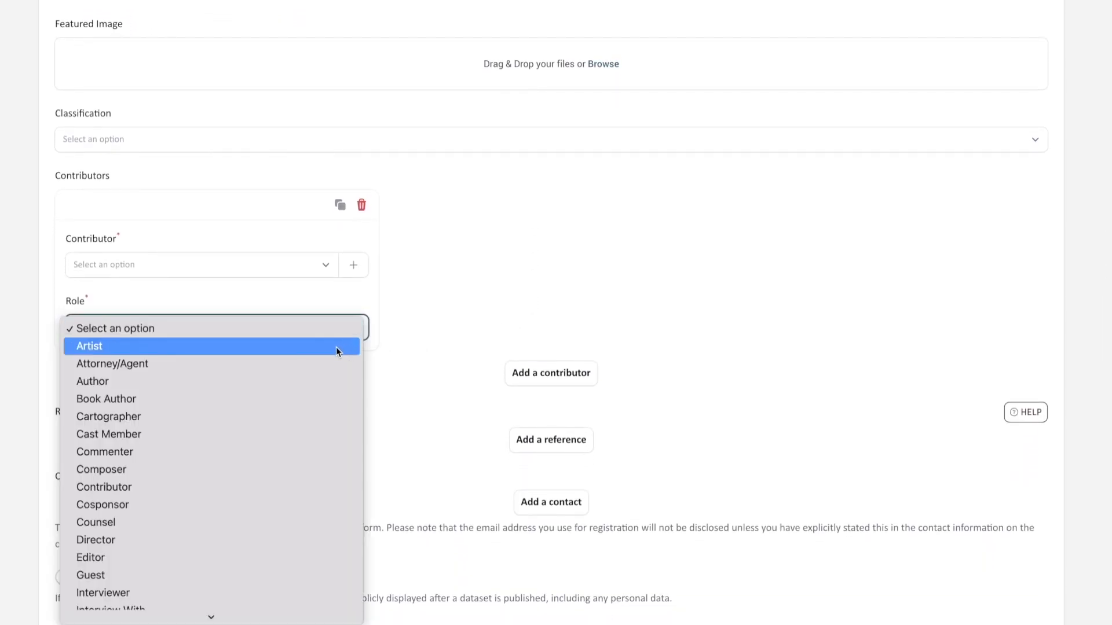
pyautogui.click(336, 347)
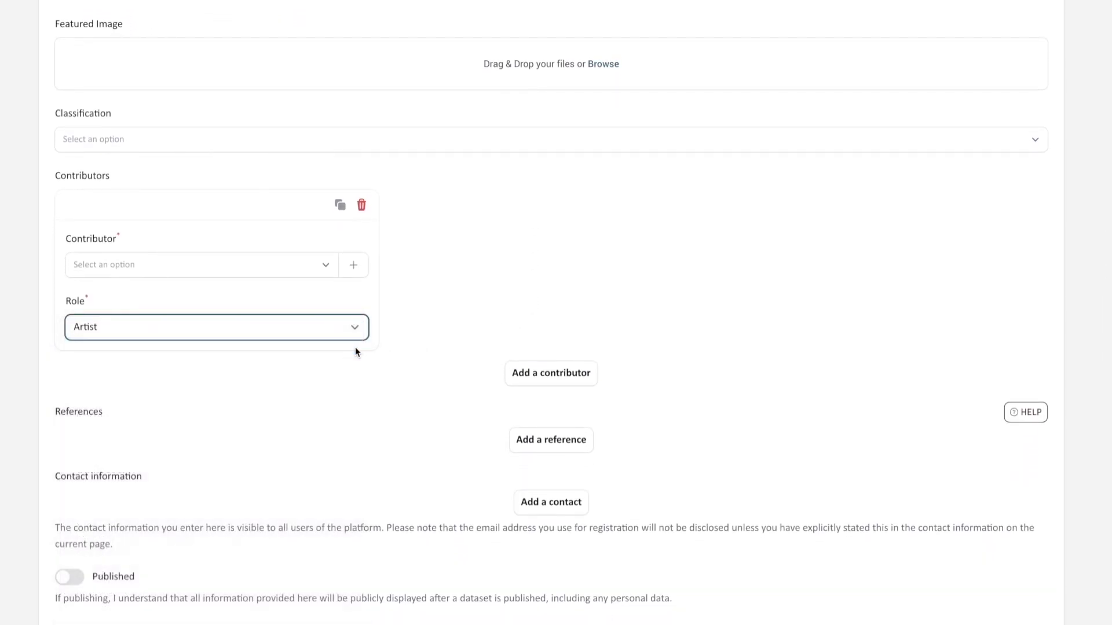
pyautogui.click(533, 437)
# Step: Mark the dataset as published and set its publishing date to 08/02/2024
pyautogui.scroll(-3, 532, 435)
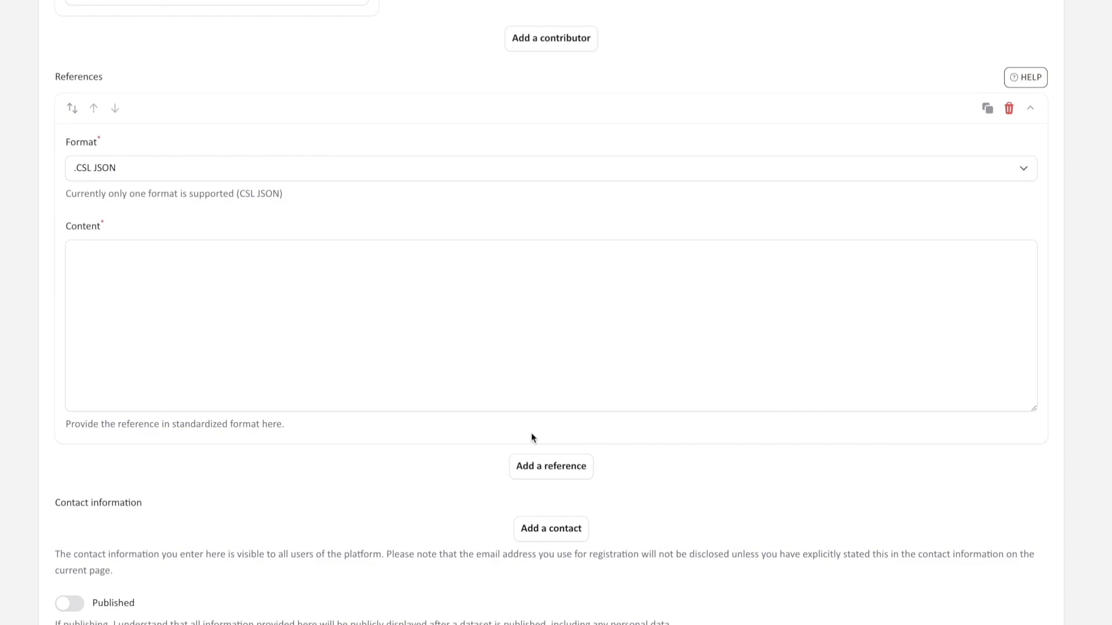
pyautogui.scroll(-4, 532, 437)
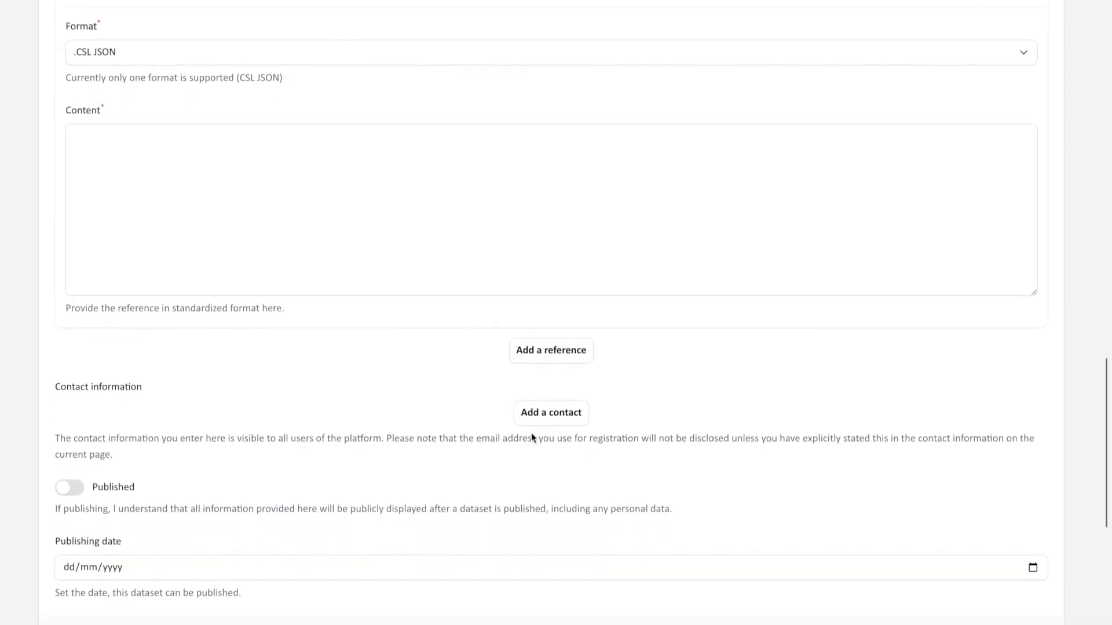
pyautogui.click(73, 396)
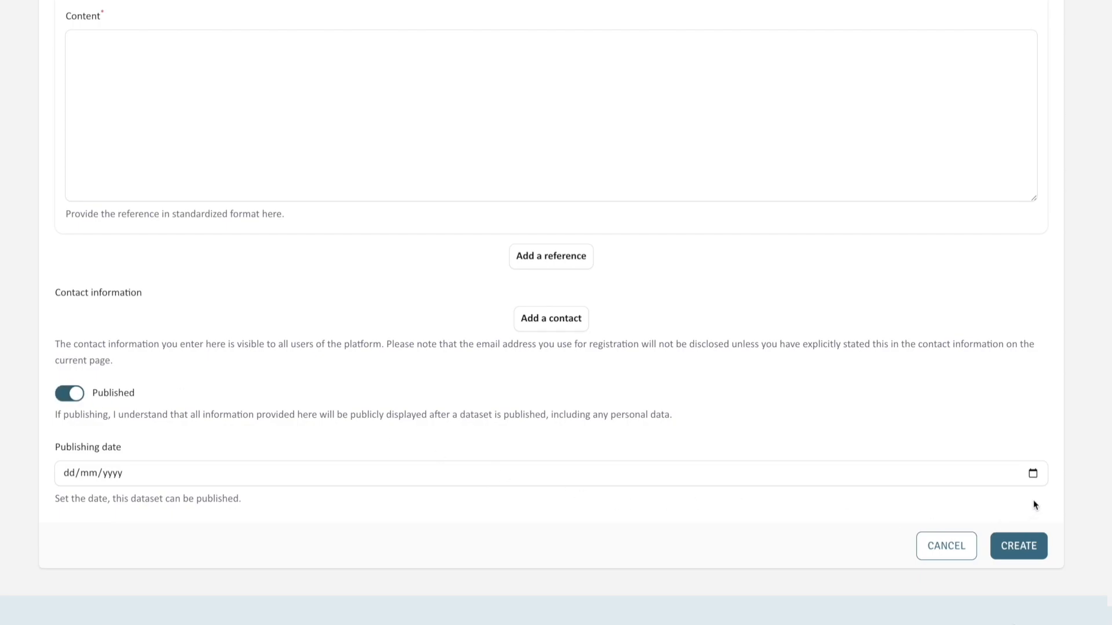
pyautogui.click(1034, 475)
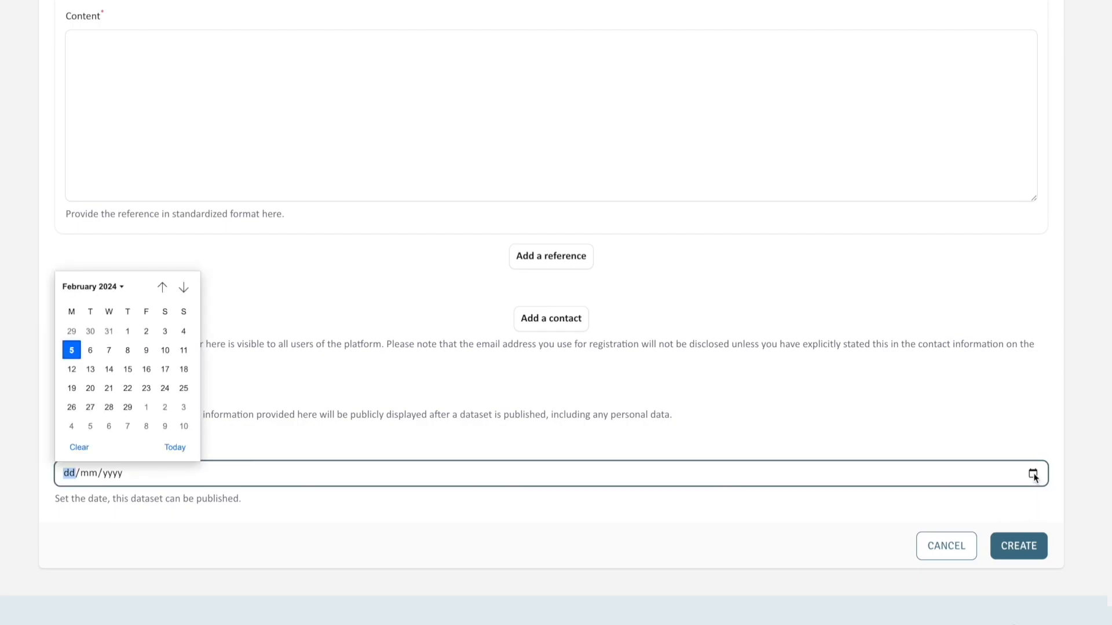
pyautogui.click(127, 350)
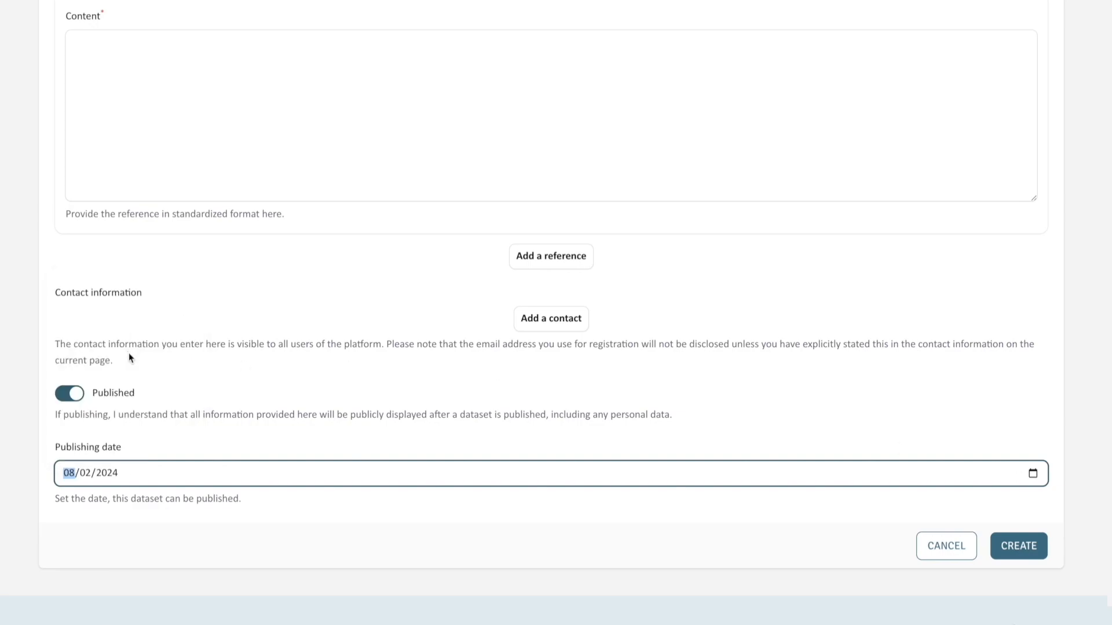
pyautogui.click(322, 513)
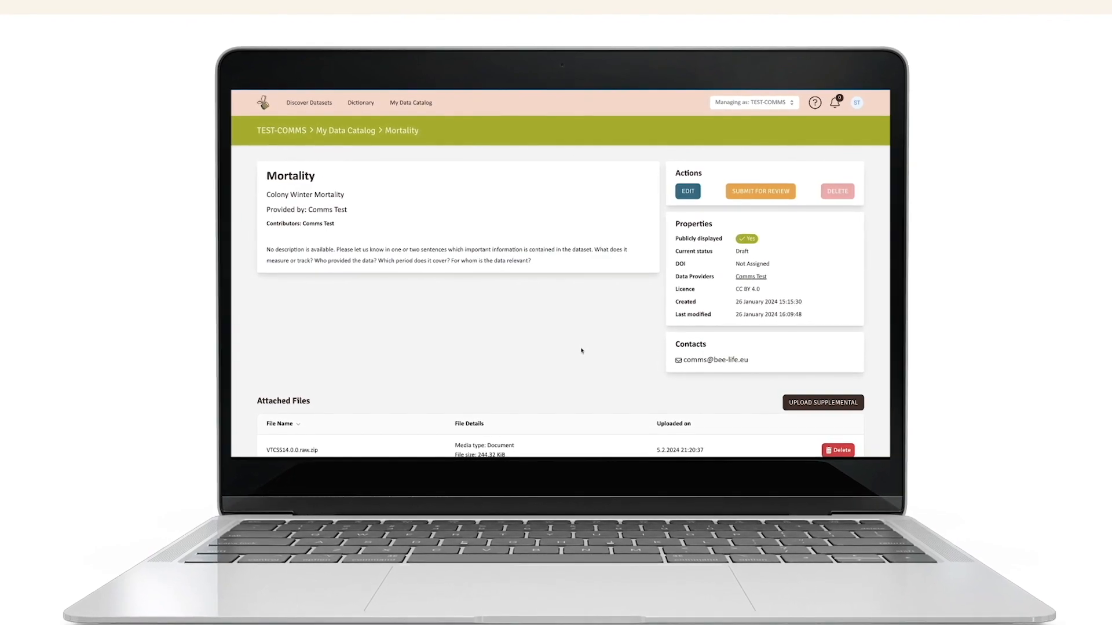
# Step: Create a new table named Mortality in the Mortality dataset, with File as its data source type
pyautogui.scroll(-3, 581, 350)
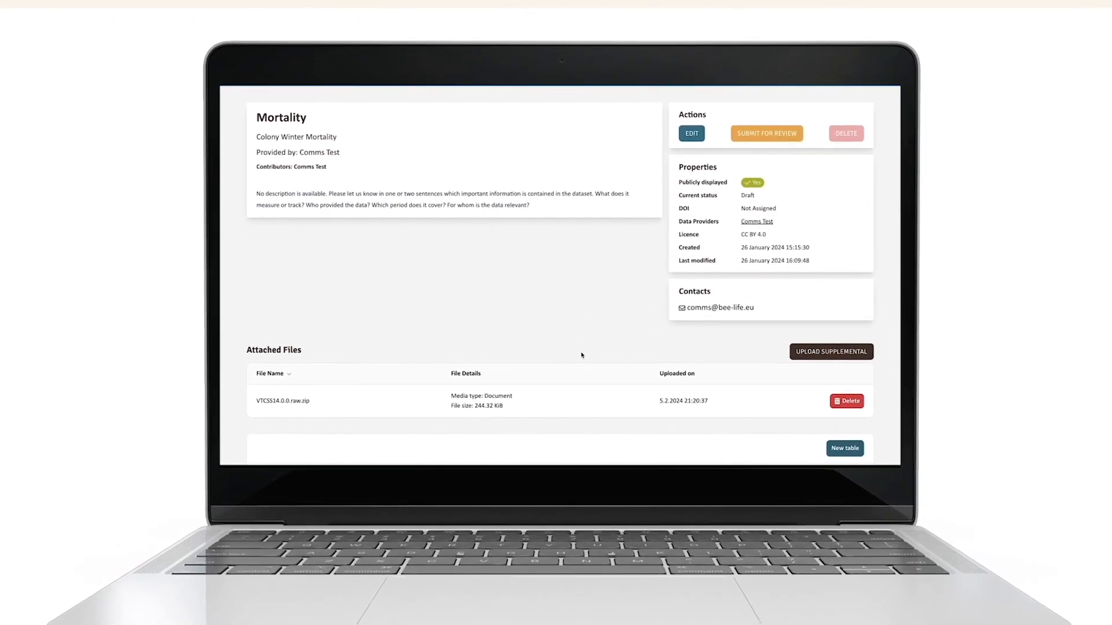
pyautogui.click(851, 454)
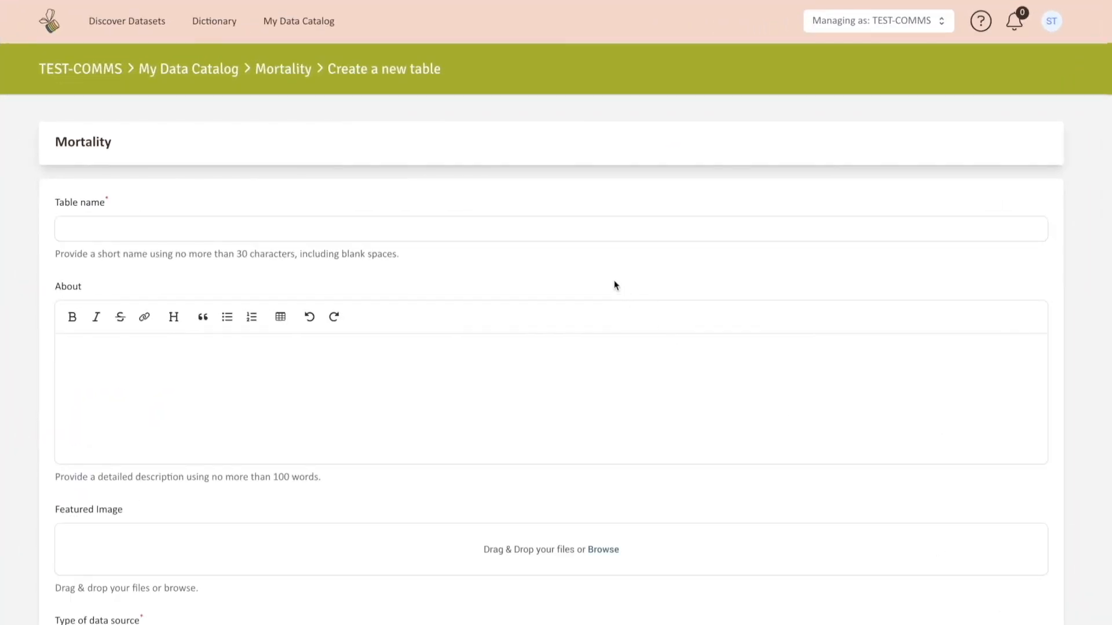
pyautogui.click(581, 236)
pyautogui.write('M')
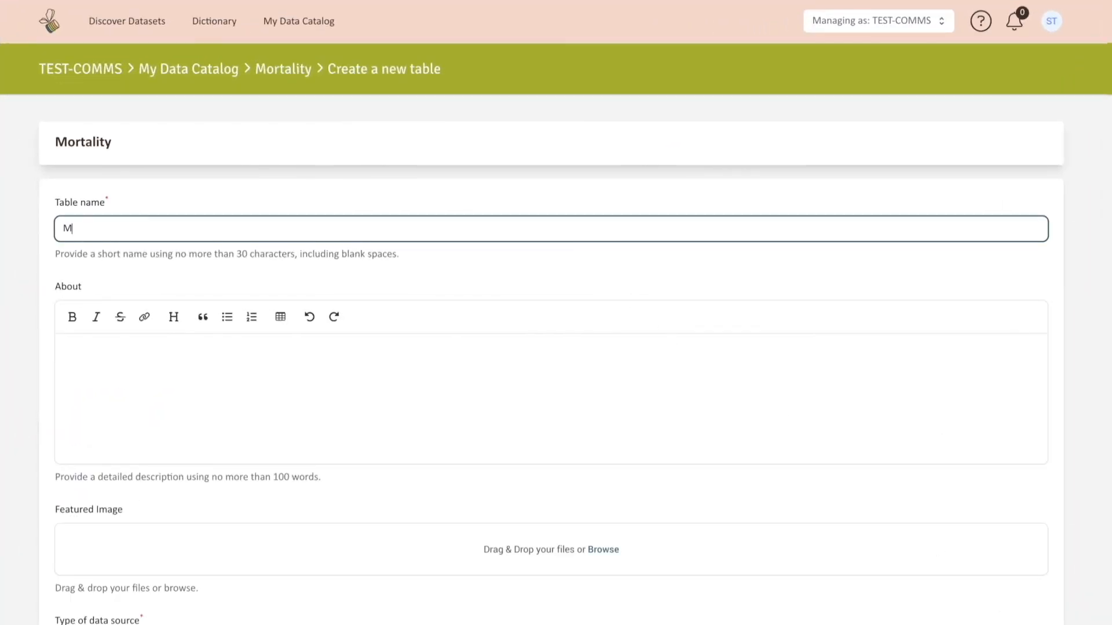
pyautogui.write('ortality')
pyautogui.scroll(-1, 627, 379)
pyautogui.scroll(-3, 627, 382)
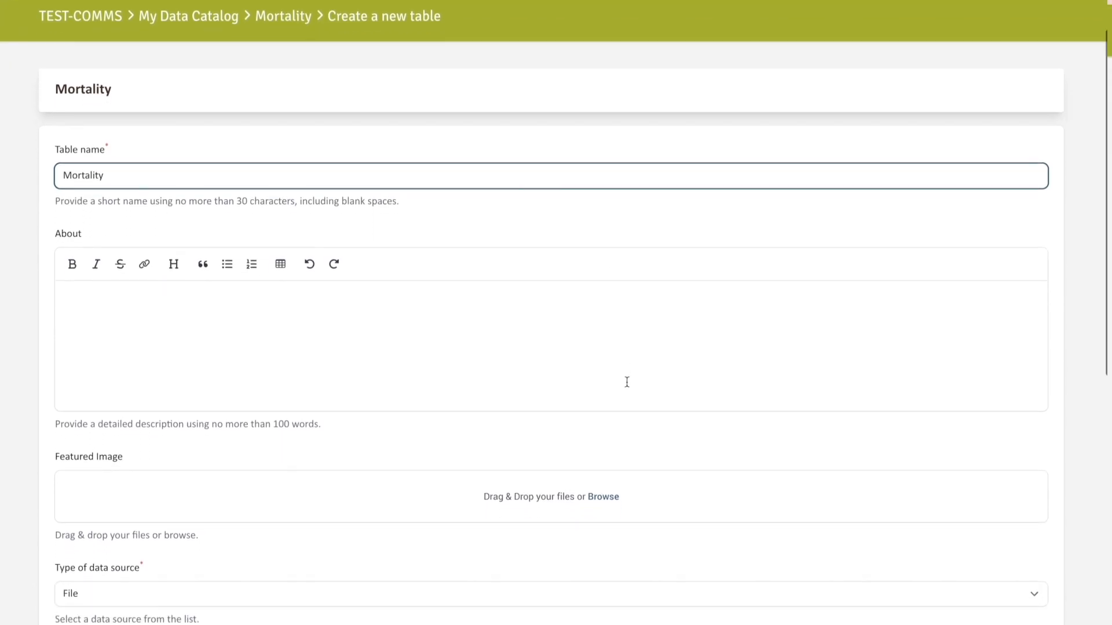
pyautogui.scroll(-1, 626, 382)
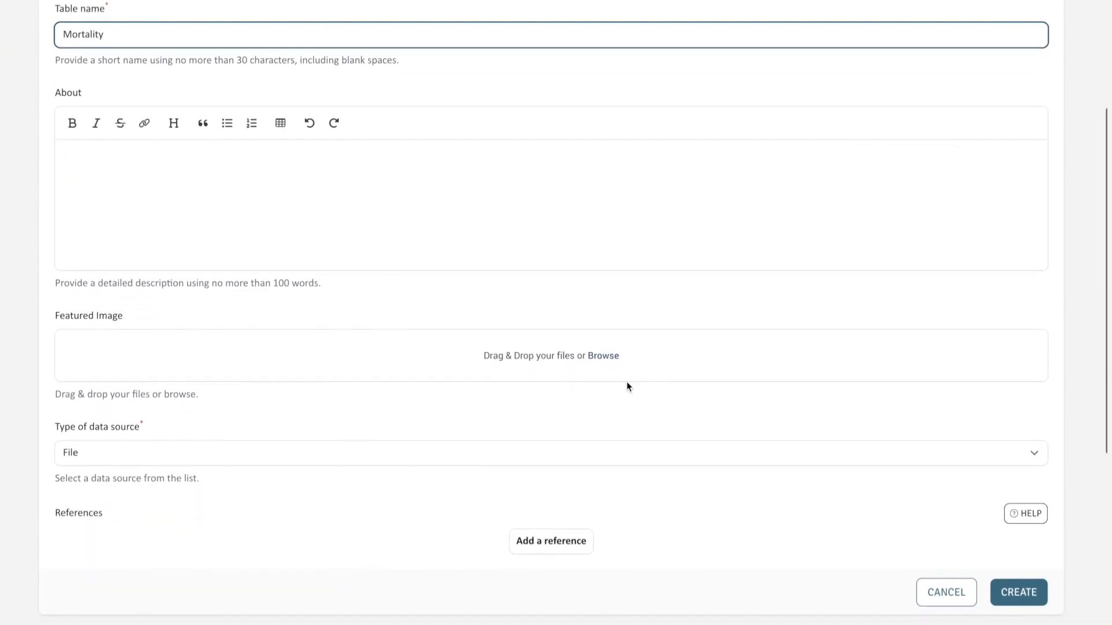
pyautogui.scroll(-1, 627, 386)
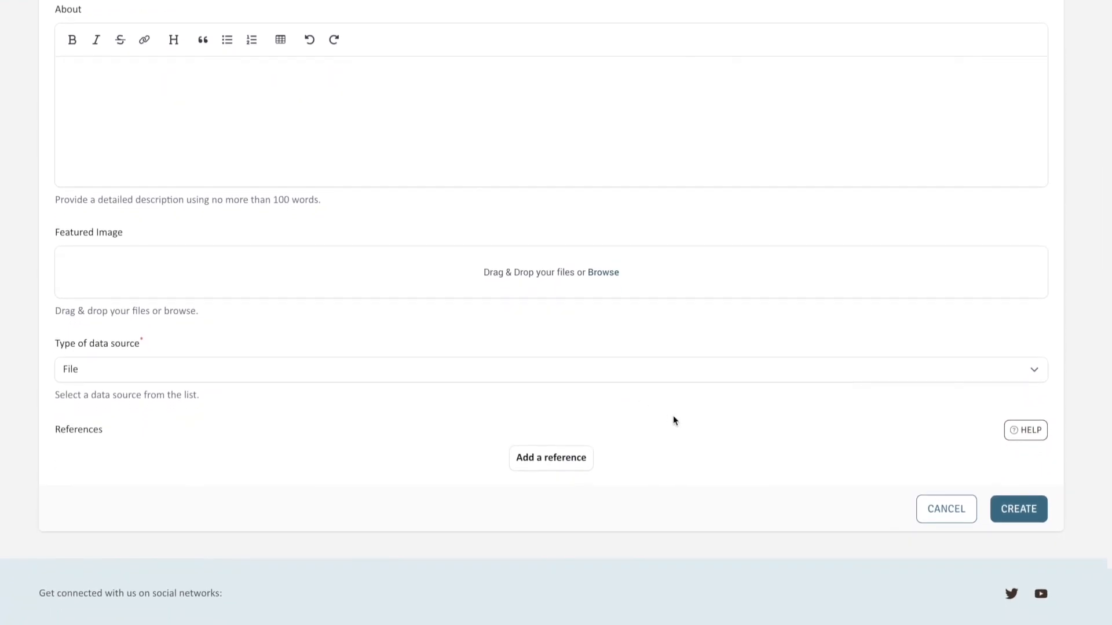
pyautogui.click(1014, 519)
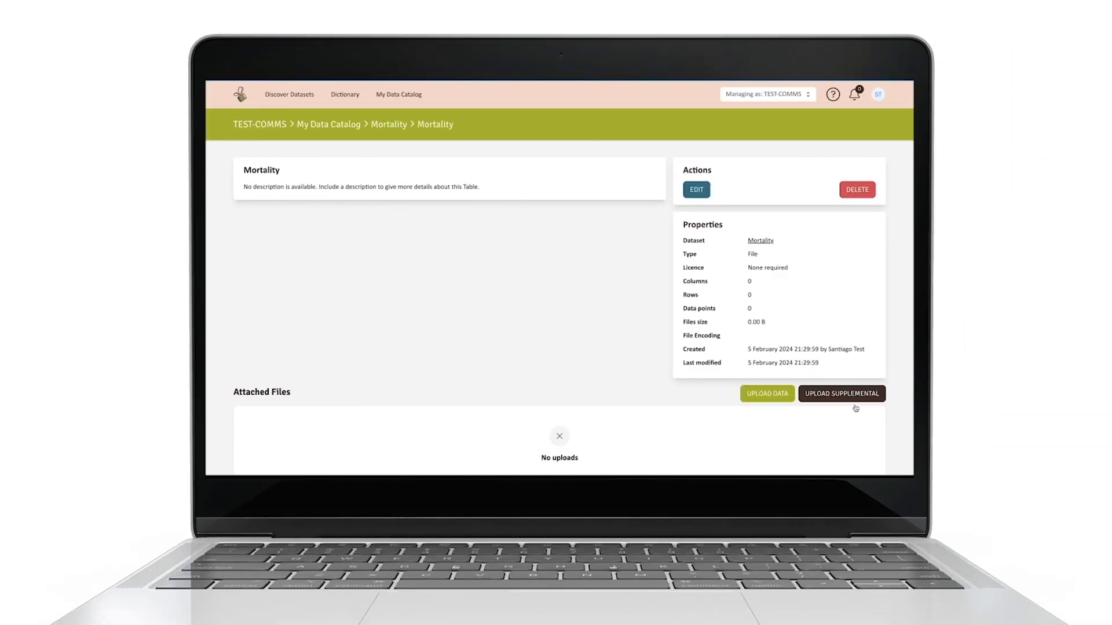
# Step: Open the data upload form for the new Mortality table
pyautogui.click(782, 397)
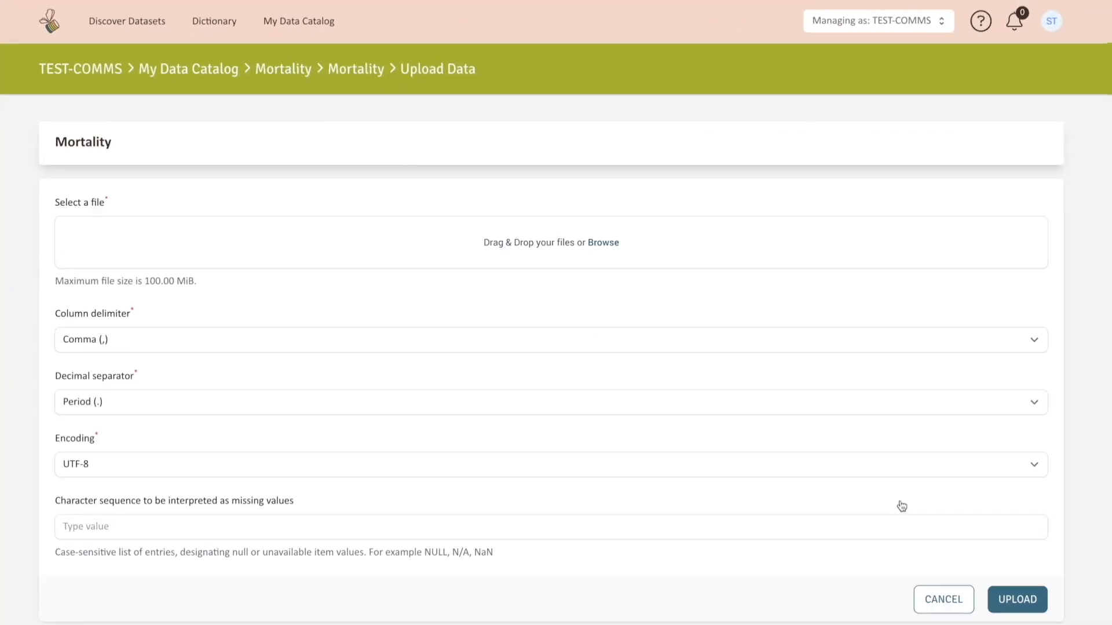
pyautogui.scroll(-2, 901, 506)
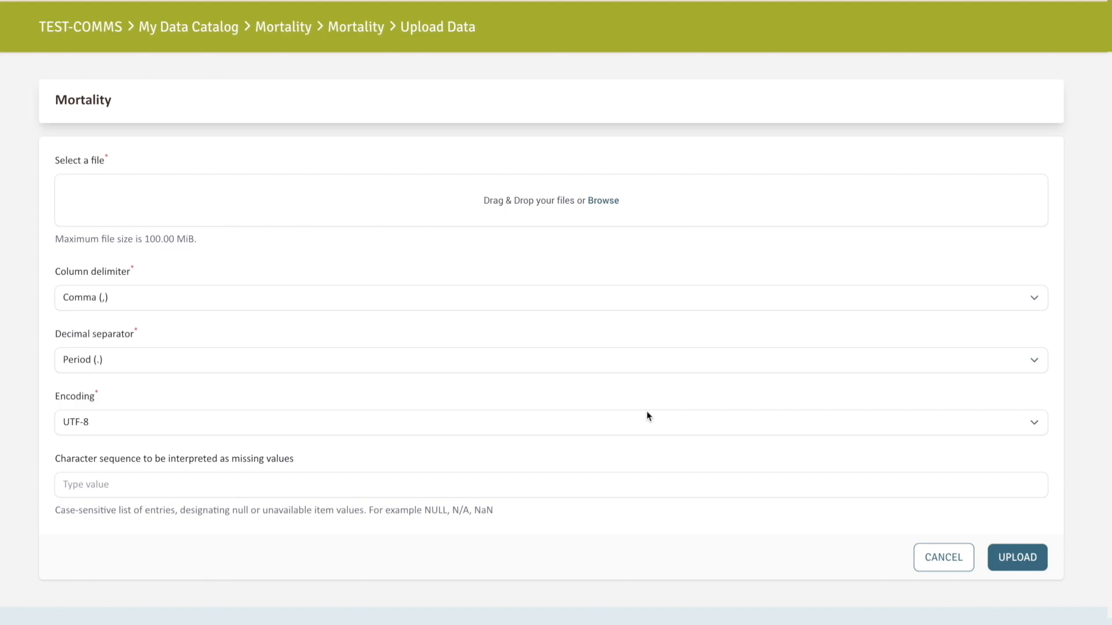
# Step: Set NULL as the character sequence interpreted as missing values and upload the data file to the Mortality table
pyautogui.click(596, 485)
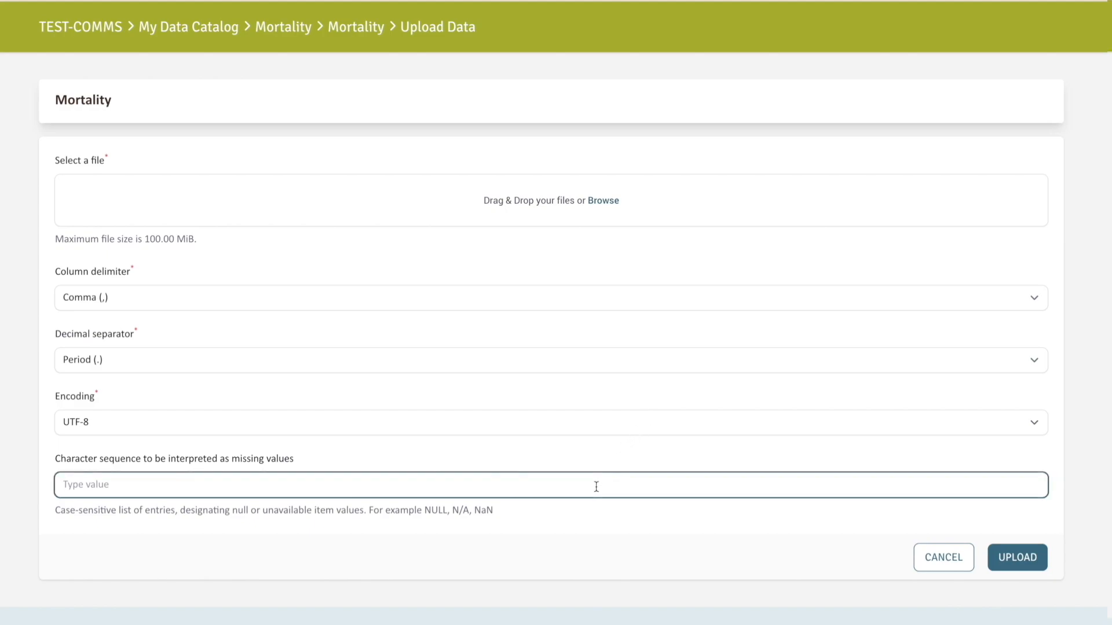
pyautogui.write('NULL')
pyautogui.click(833, 559)
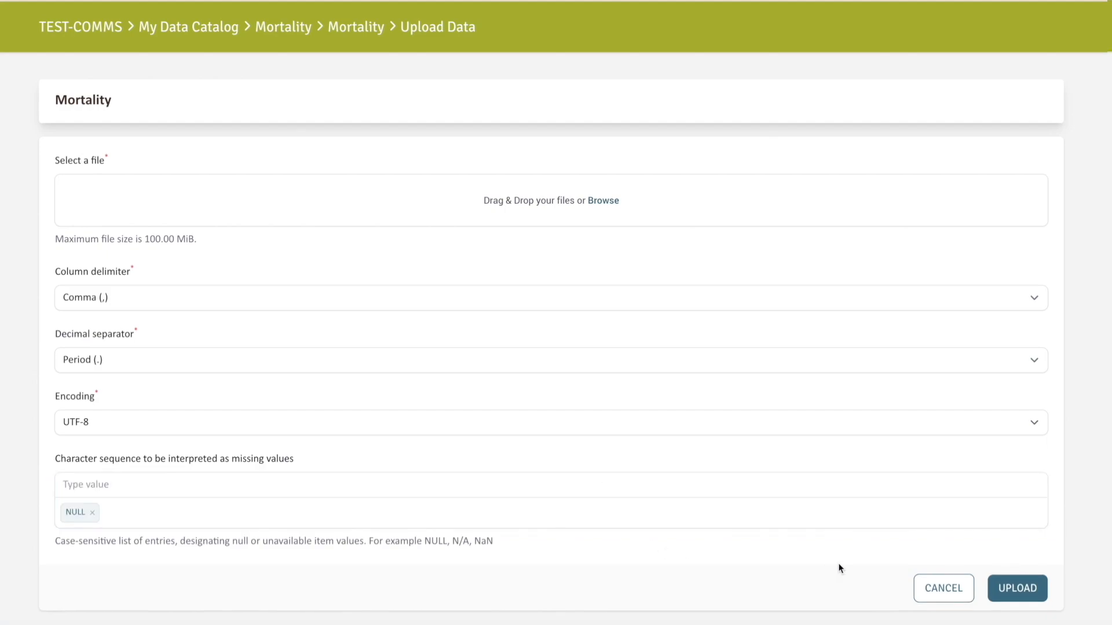
pyautogui.click(1000, 588)
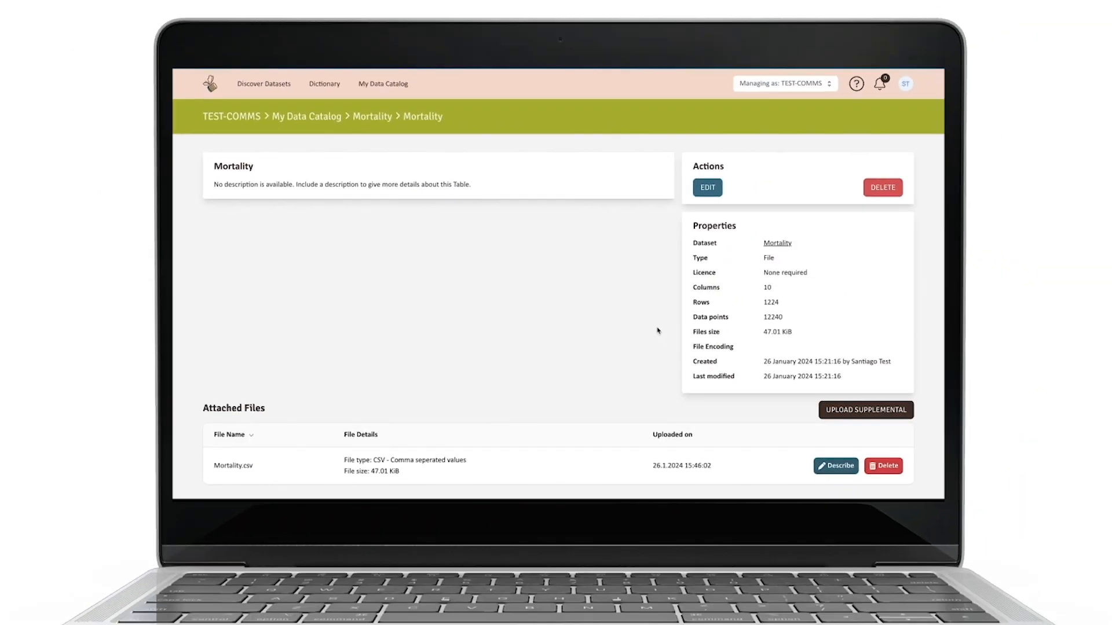
# Step: Examine the profiling of the uploaded Mortality.csv, including its metadata, data quality measures, sample data and profiling charts
pyautogui.scroll(-5, 651, 321)
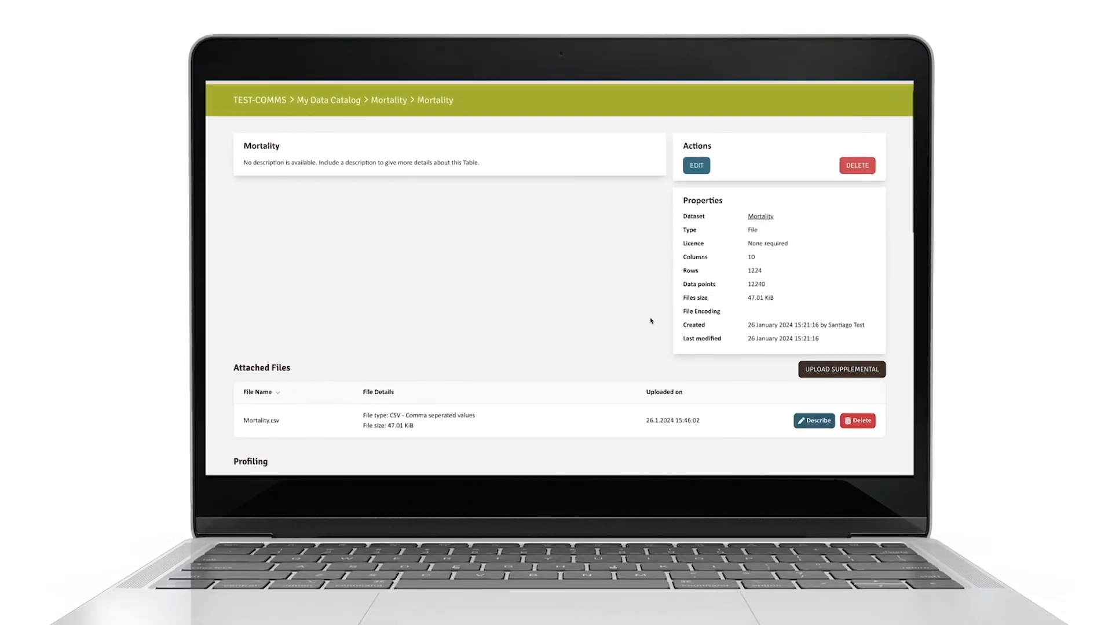
pyautogui.scroll(-3, 650, 321)
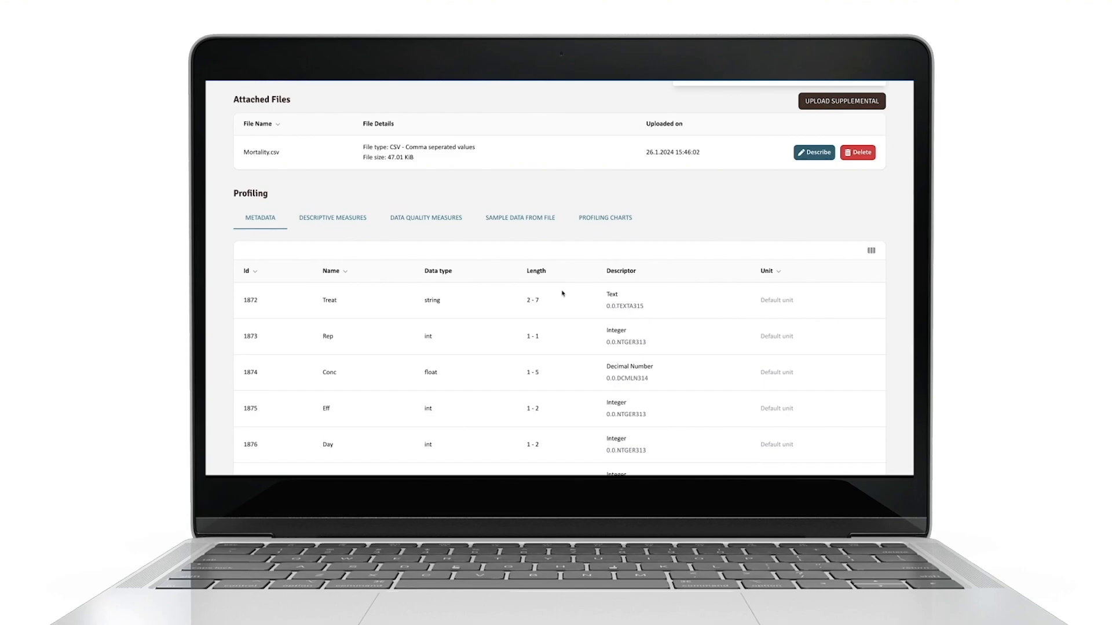
pyautogui.click(407, 224)
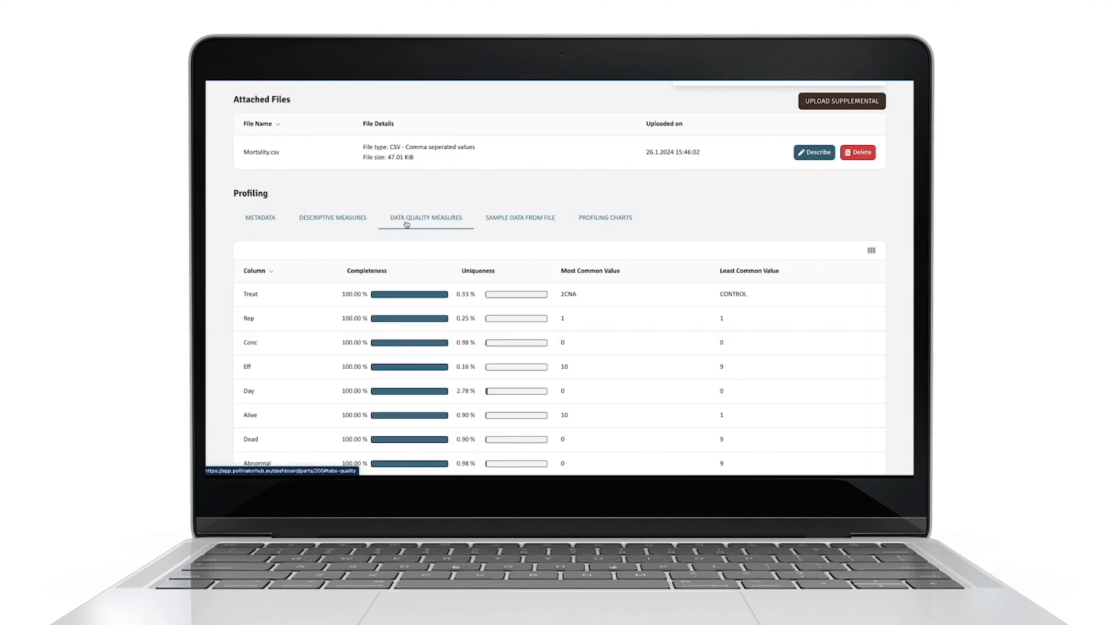
pyautogui.click(506, 225)
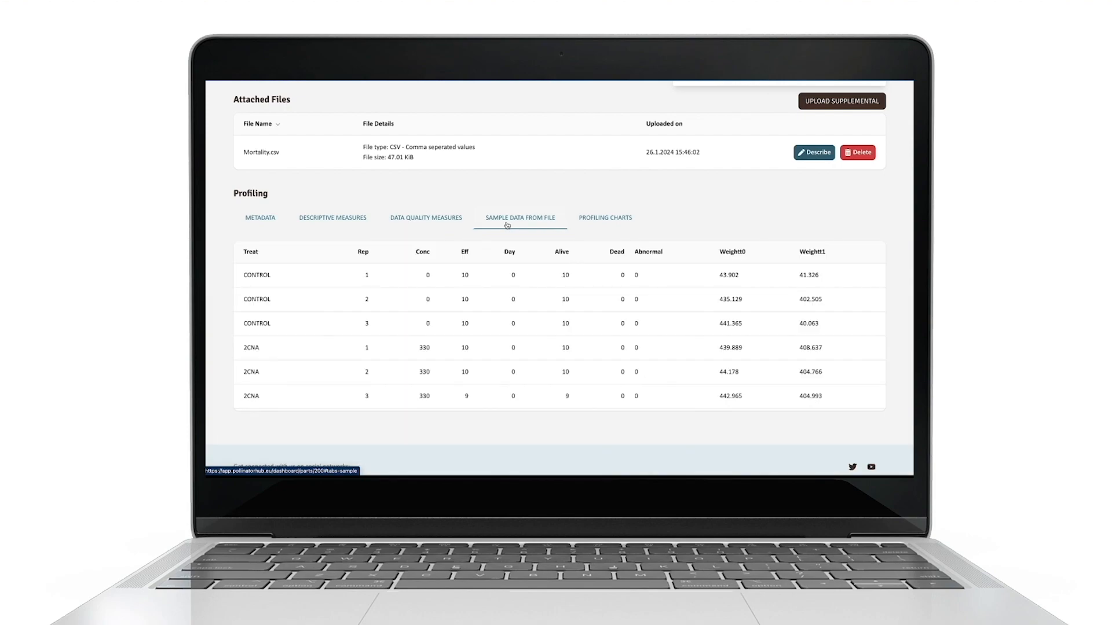
pyautogui.click(593, 220)
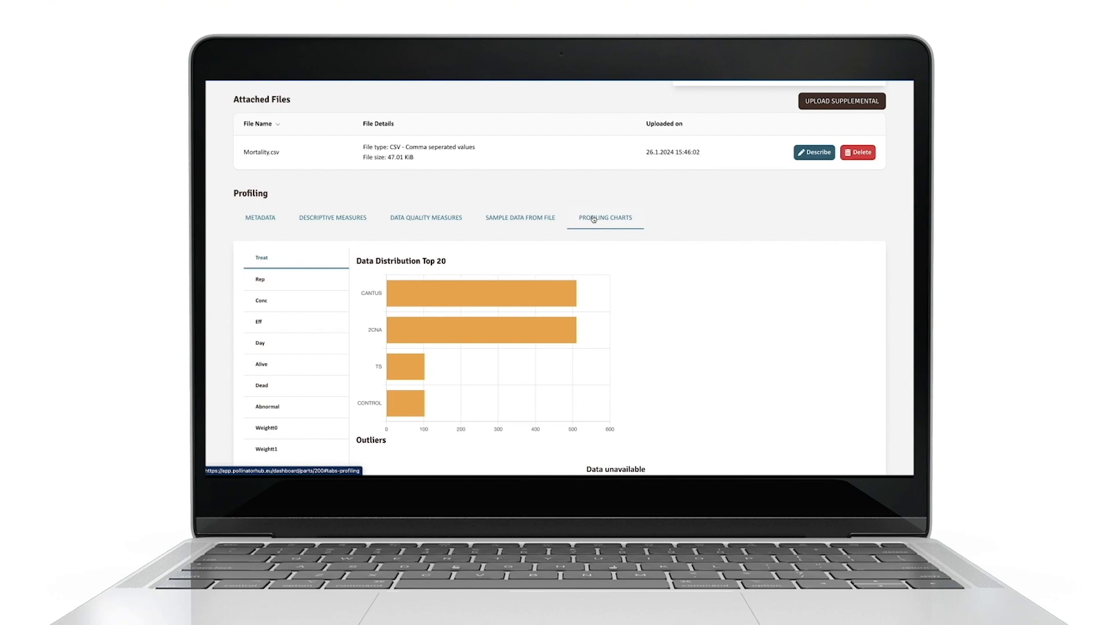
# Step: Open the column descriptions of Mortality.csv, go through the Rep, Conc, Eff, Day and Alive columns, and save and close the form
pyautogui.click(816, 156)
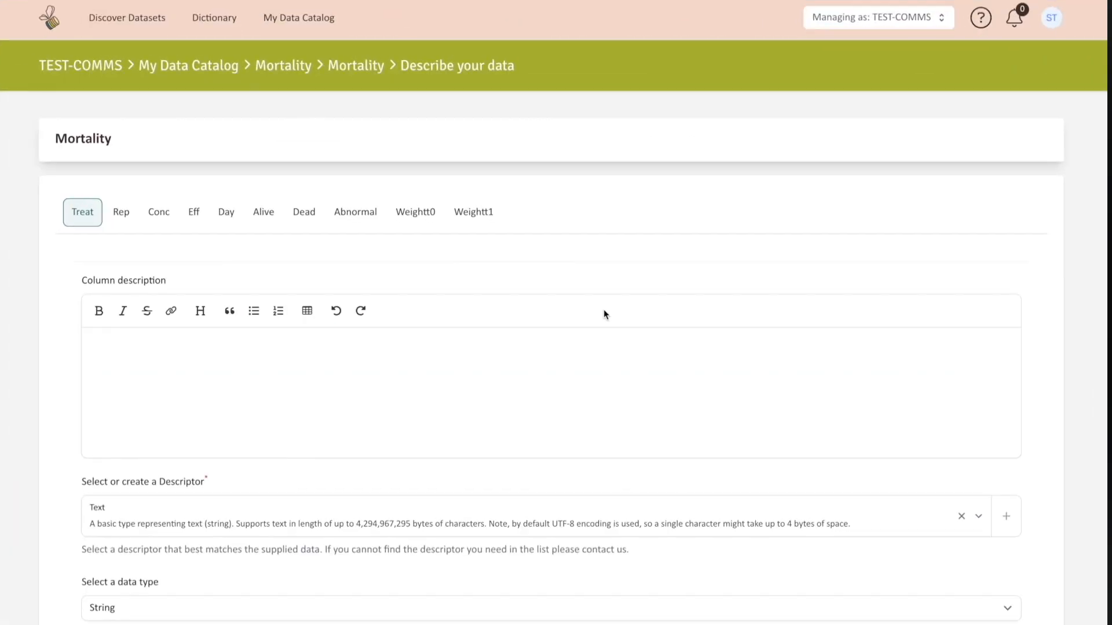
pyautogui.scroll(-2, 604, 310)
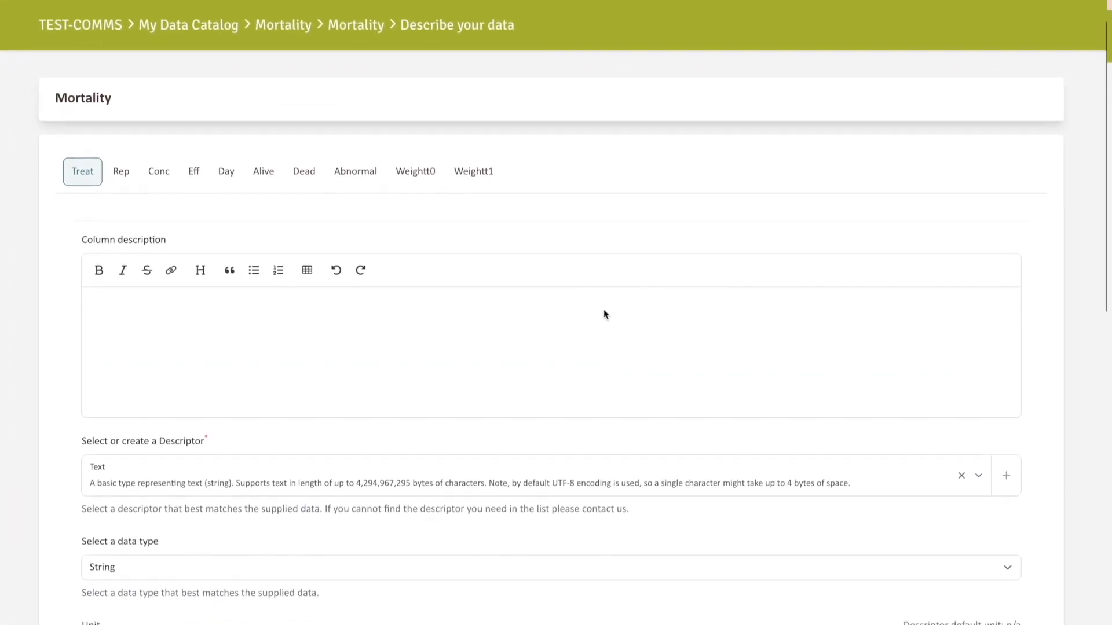
pyautogui.click(123, 109)
pyautogui.click(158, 109)
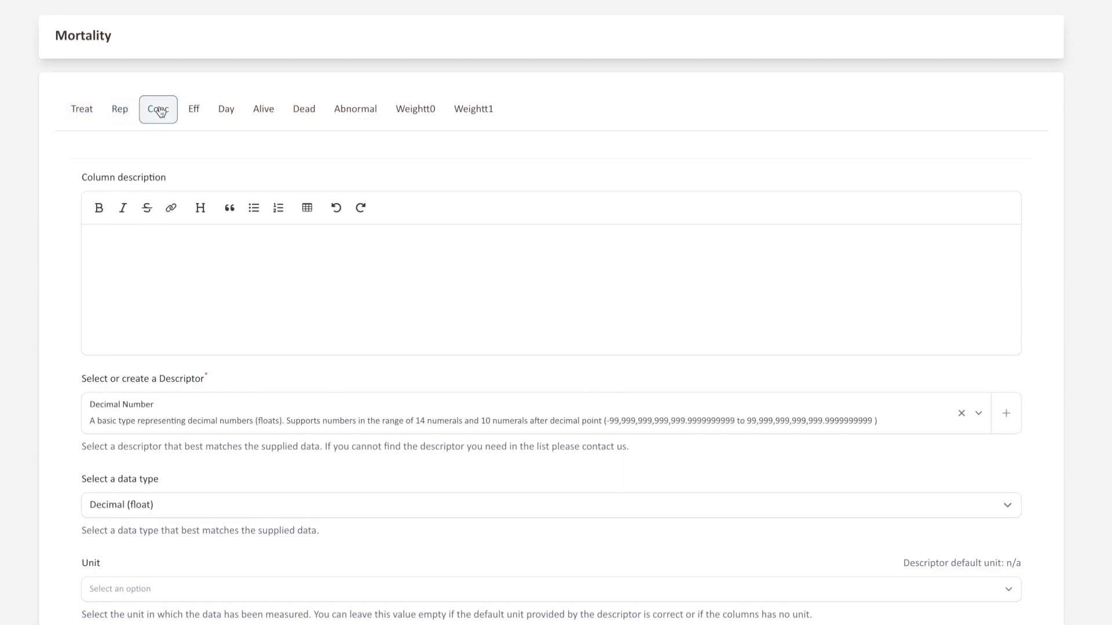
pyautogui.click(194, 110)
pyautogui.scroll(-1, 278, 201)
pyautogui.click(228, 58)
pyautogui.click(267, 61)
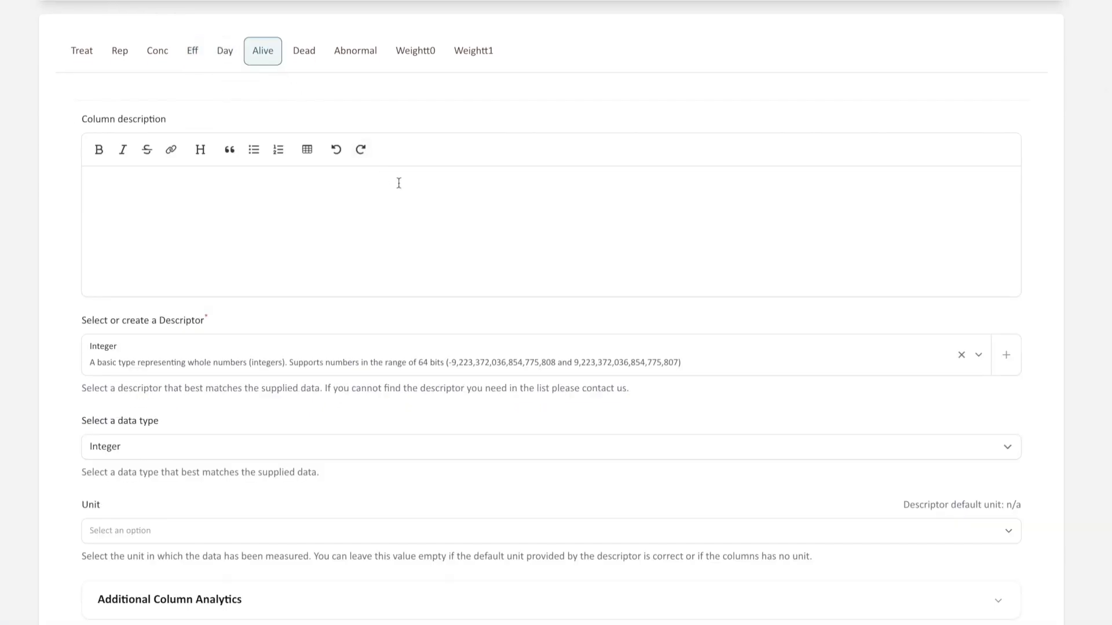
pyautogui.scroll(-3, 519, 345)
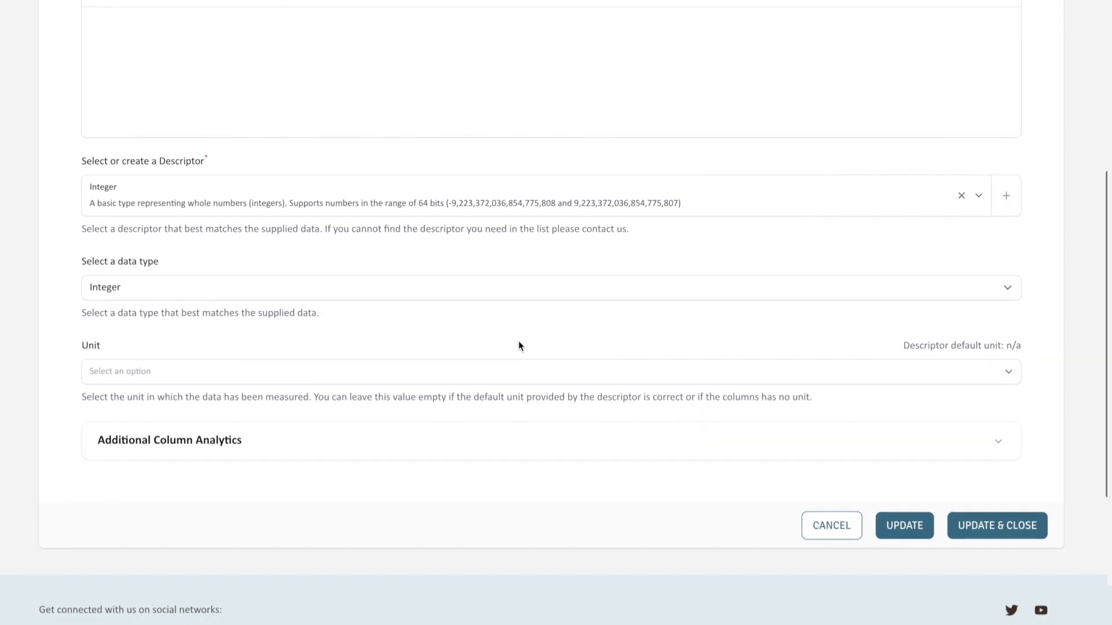
pyautogui.click(1005, 539)
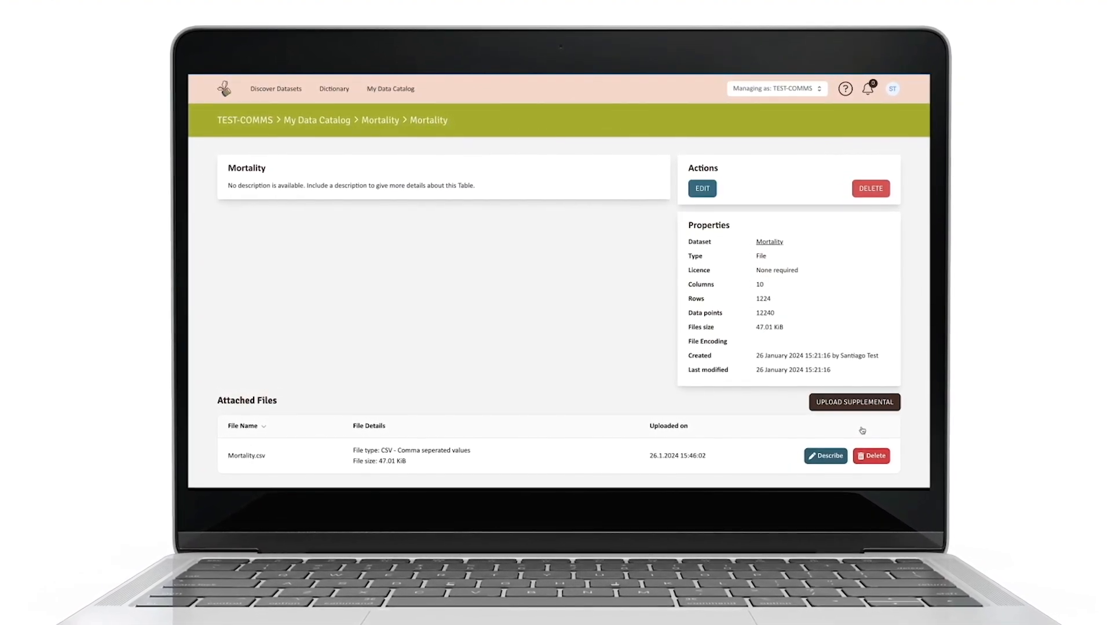
# Step: Open the supplemental file upload for the Mortality table
pyautogui.click(859, 414)
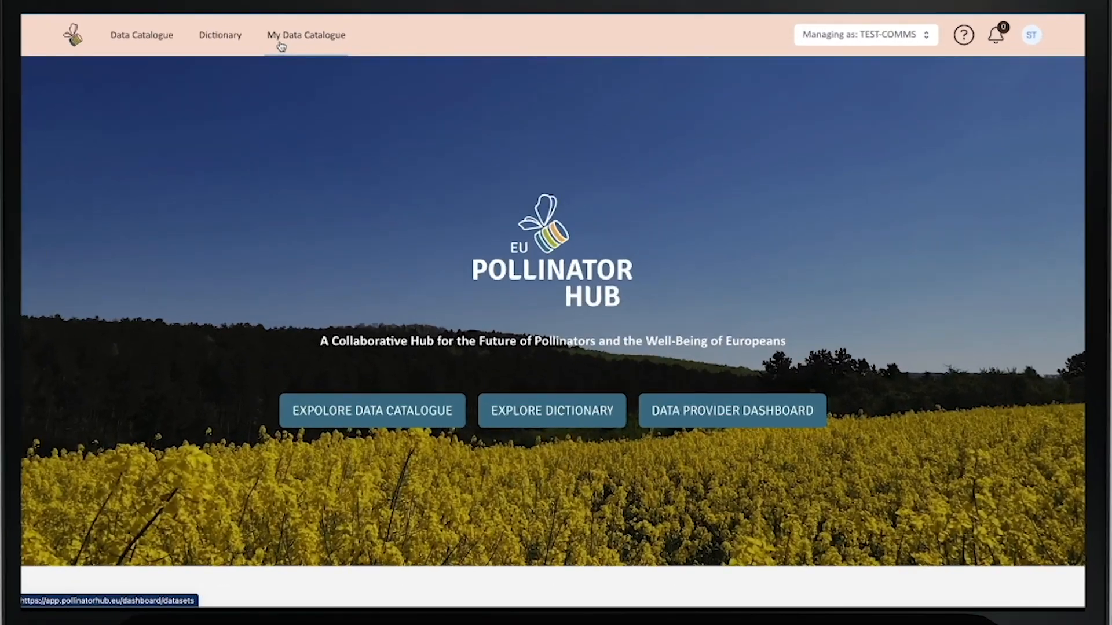
# Step: Open the Mortality dataset from the provider's own data catalogue and submit it for review
pyautogui.click(280, 45)
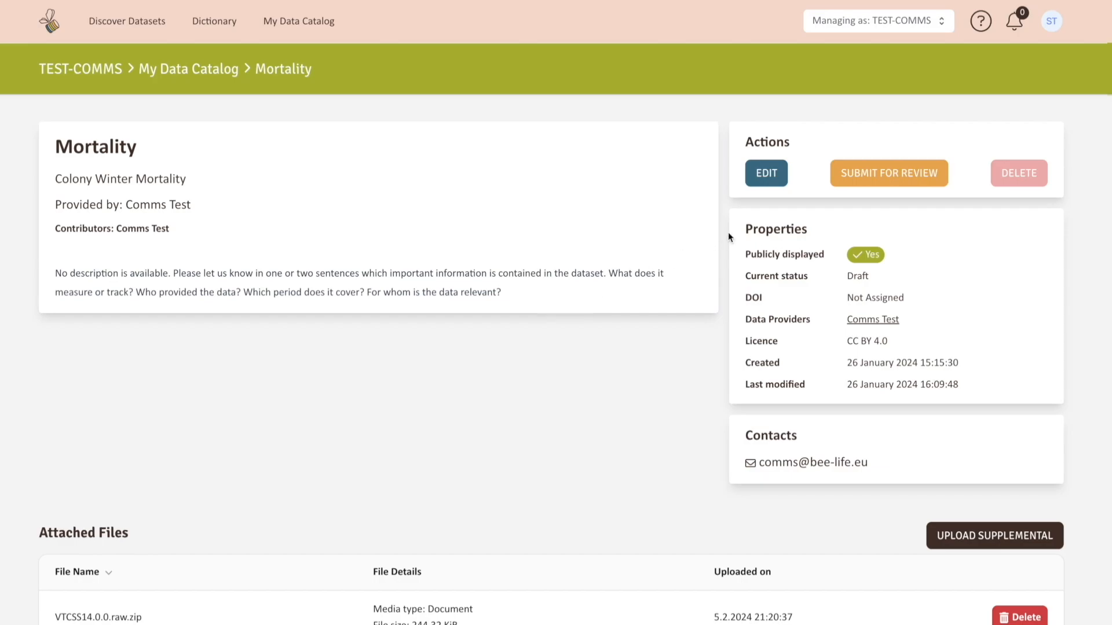
pyautogui.click(862, 184)
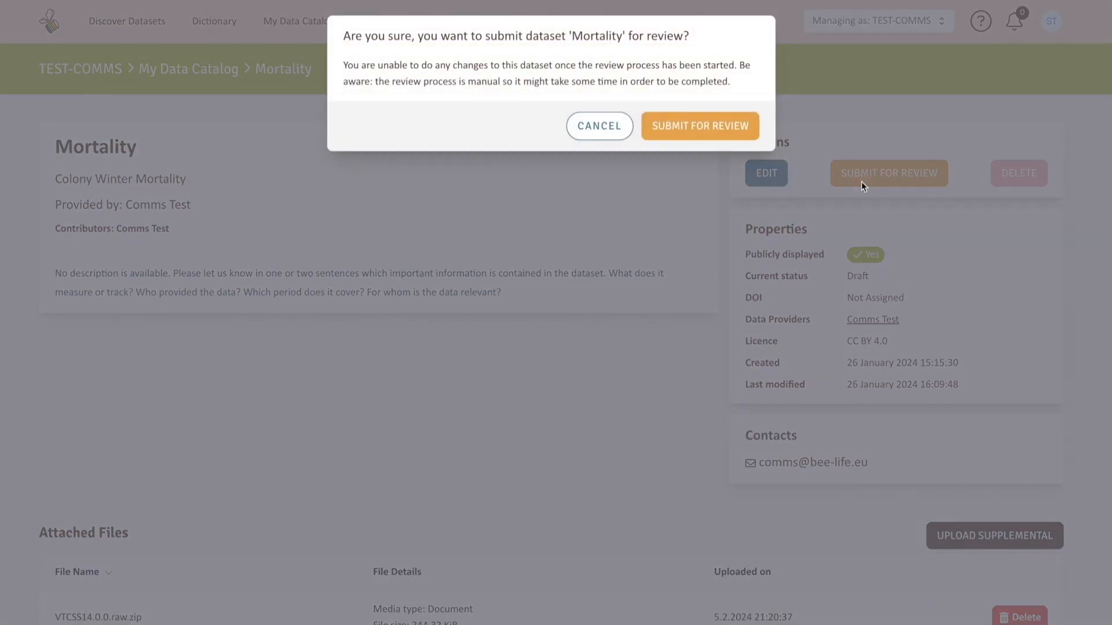
pyautogui.click(717, 126)
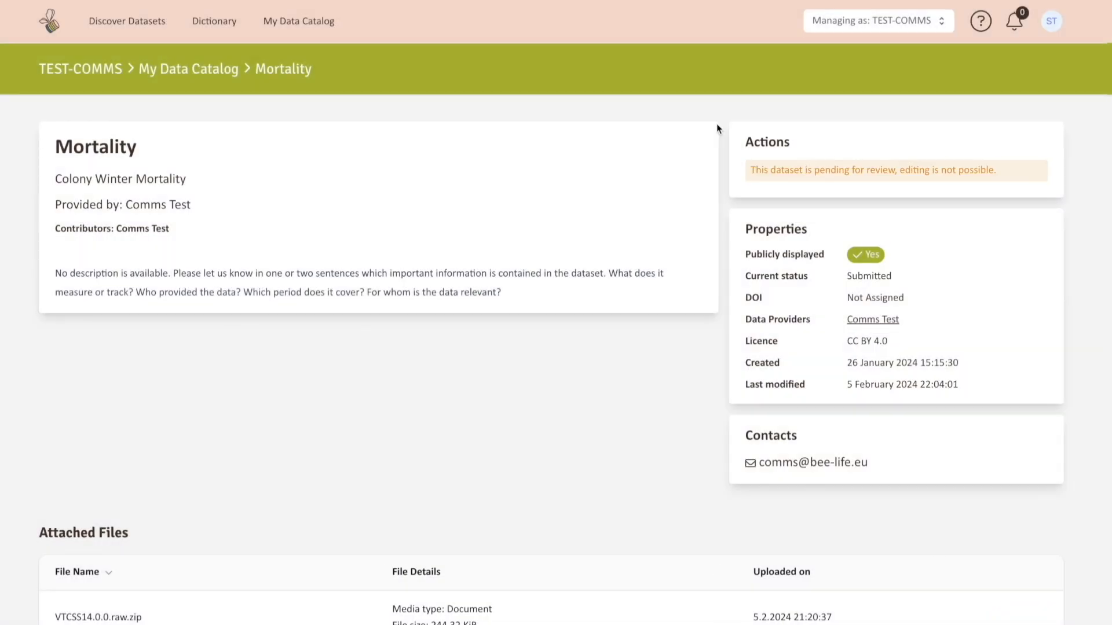